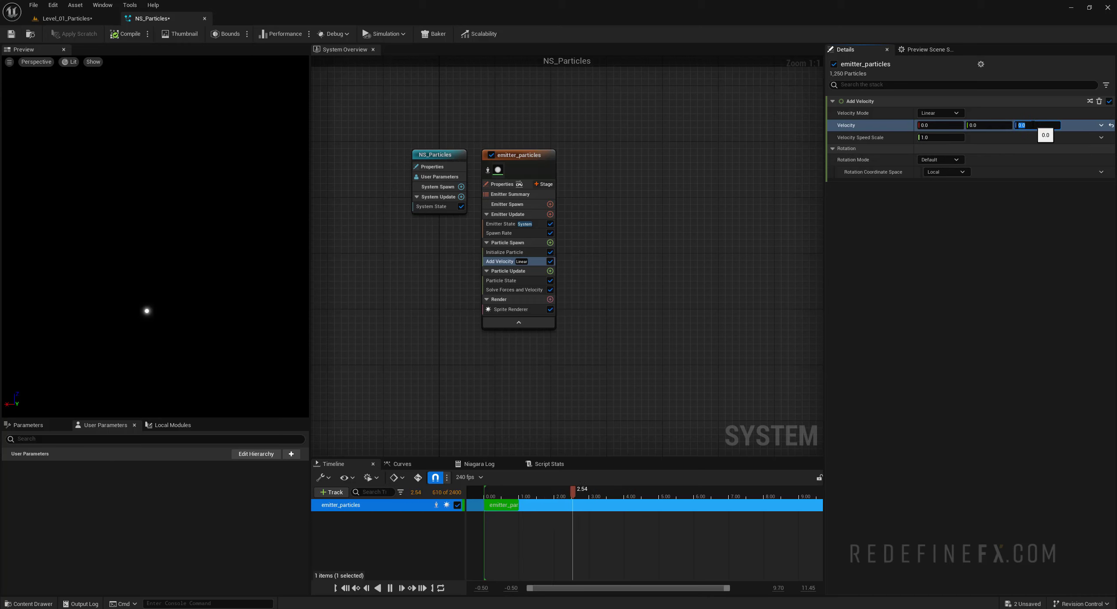
- Set the linear velocity's Z value to 100 and switch the Add Velocity module's velocity mode to In Cone
{"action": "type", "text": "1"}
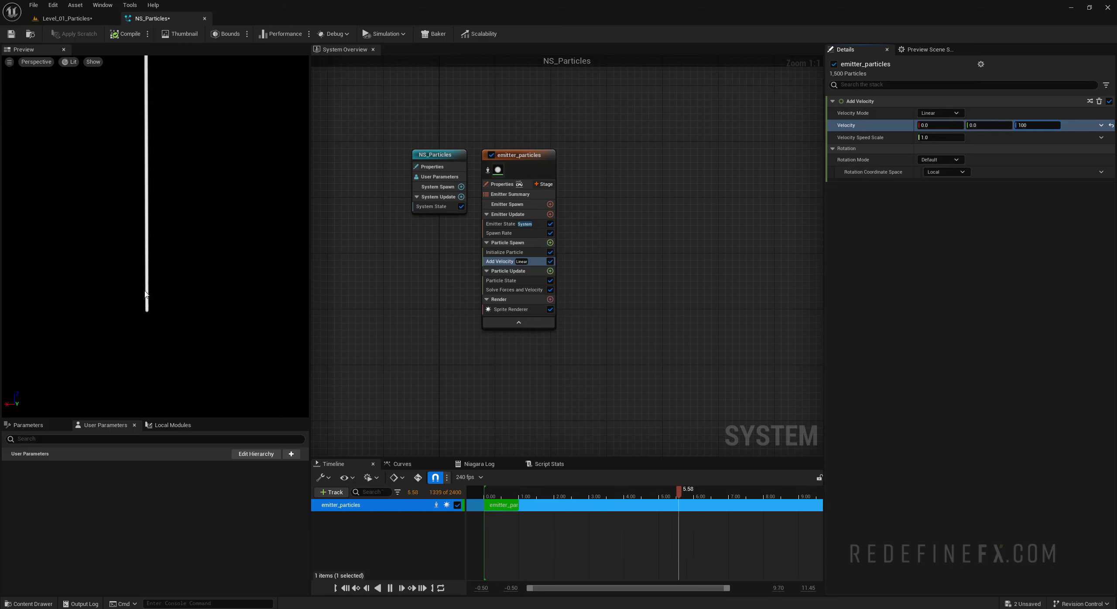
{"action": "type", "text": "00"}
{"action": "left_click", "coordinate": [934, 113]}
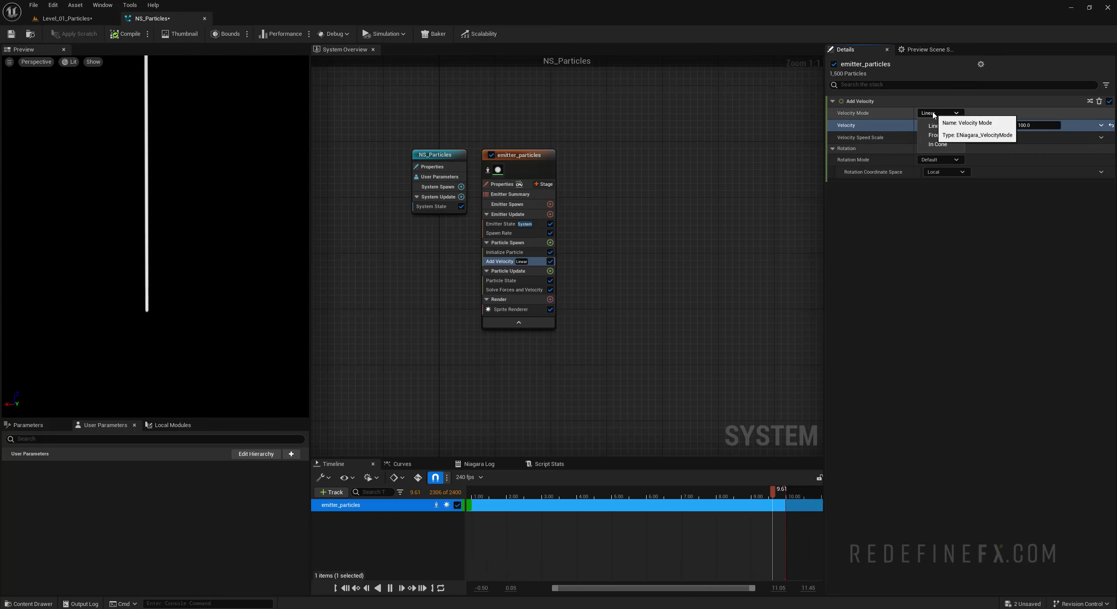
{"action": "left_click", "coordinate": [943, 145]}
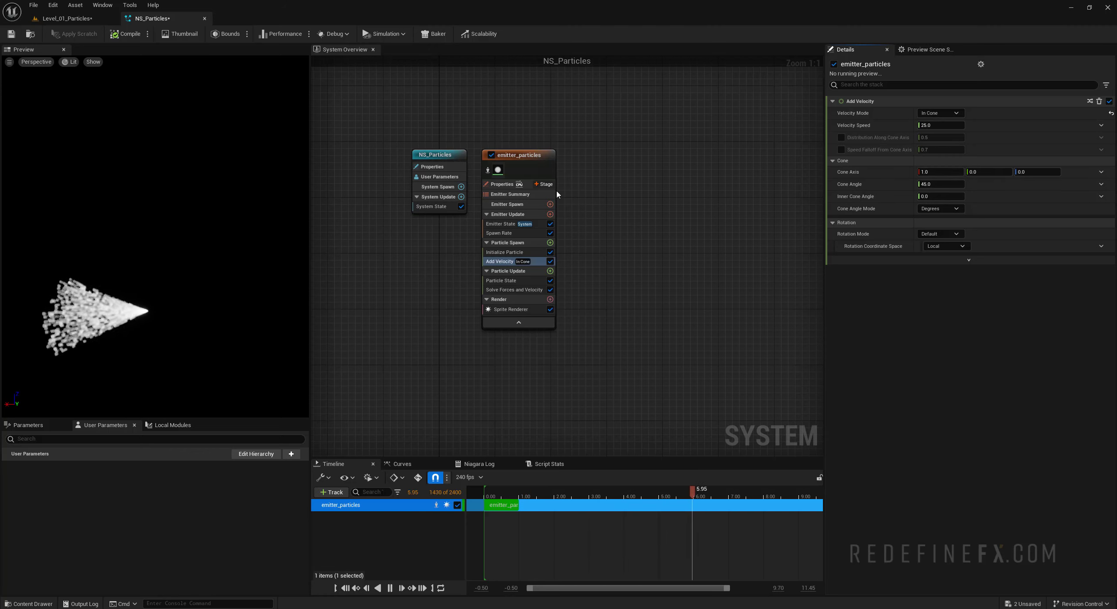
- Point the velocity cone upward with a cone axis of 0, 0, 1 and set the velocity speed to 100
{"action": "left_click", "coordinate": [936, 172]}
{"action": "type", "text": "0"}
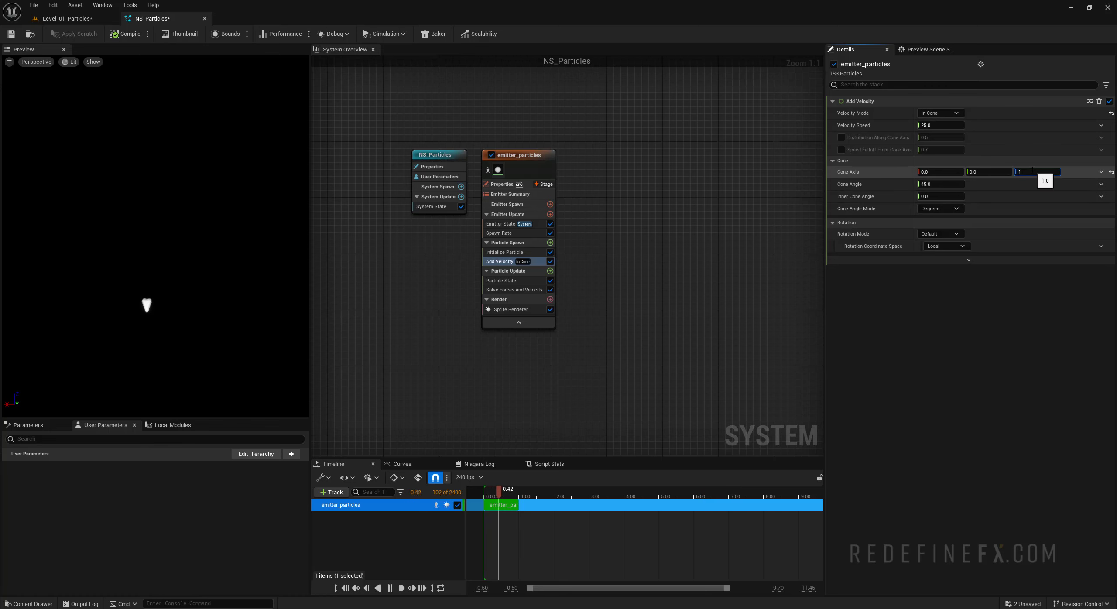
{"action": "left_click", "coordinate": [932, 126]}
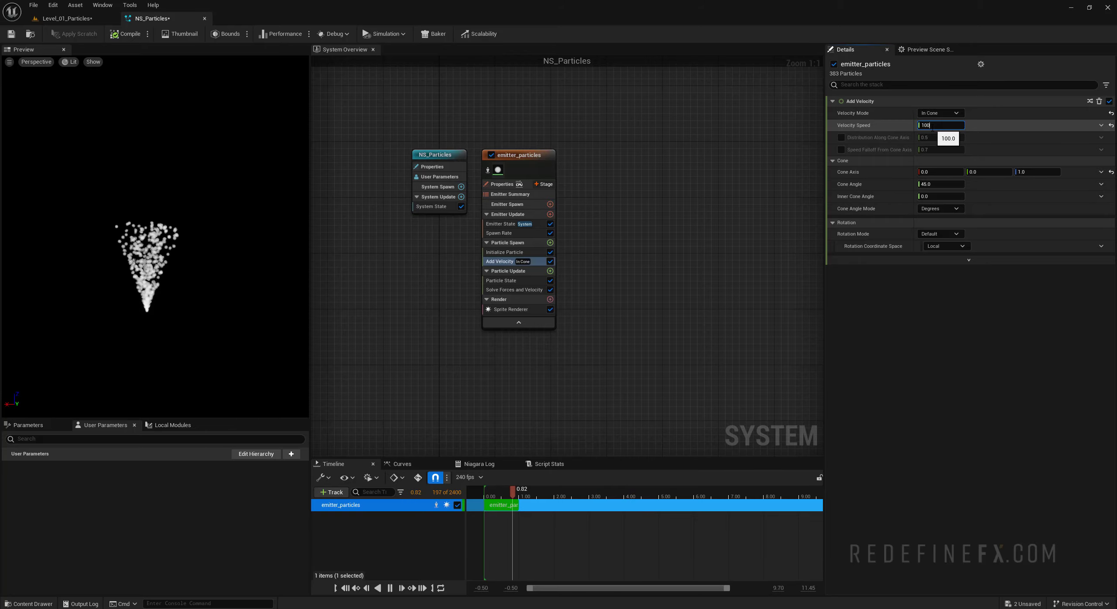
{"action": "key", "text": "Return"}
- Try narrower cone angles for the Add Velocity module and set the cone angle to 50 degrees
{"action": "mouse_move", "coordinate": [938, 184]}
{"action": "left_mouse_down"}
{"action": "mouse_move", "coordinate": [977, 184]}
{"action": "mouse_move", "coordinate": [903, 184]}
{"action": "mouse_move", "coordinate": [940, 184]}
{"action": "left_mouse_up"}
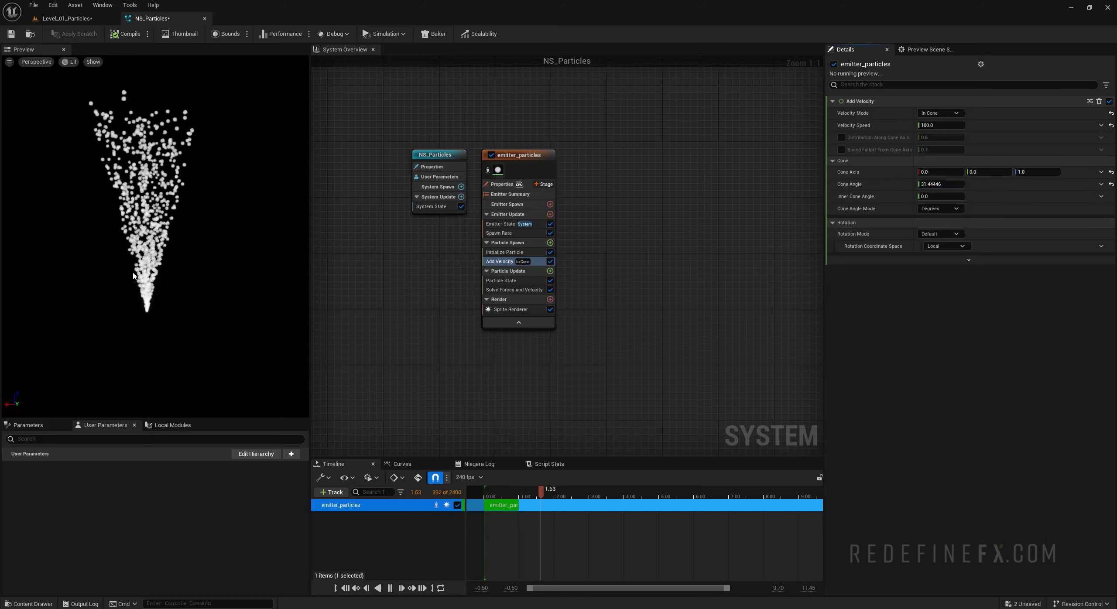
{"action": "left_click_drag", "start_coordinate": [930, 184], "coordinate": [917, 183]}
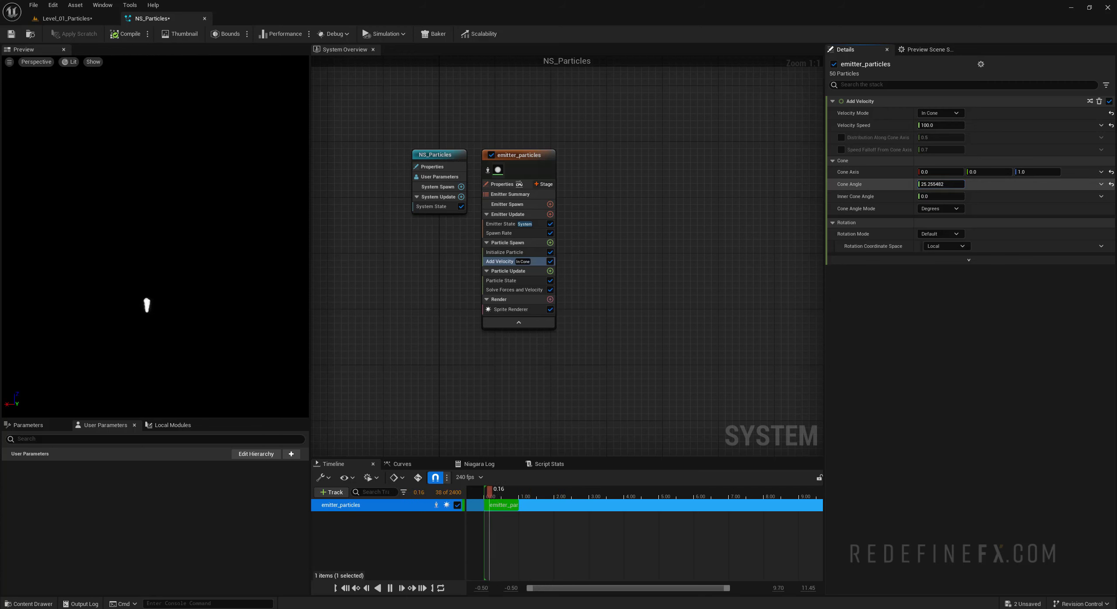
{"action": "left_click", "coordinate": [932, 184]}
{"action": "type", "text": "50.0"}
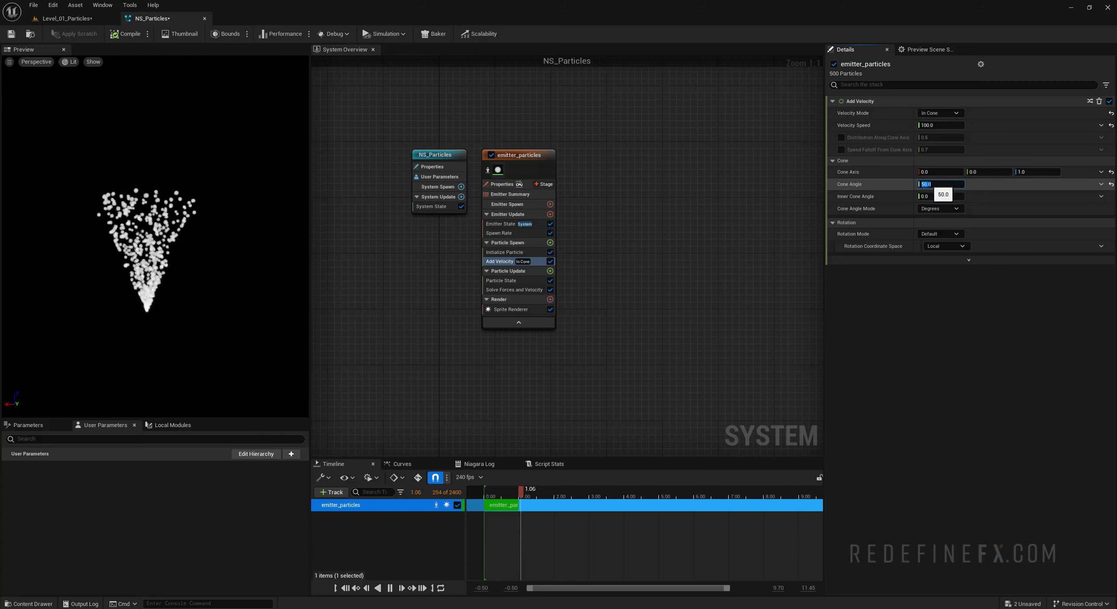
{"action": "key", "text": "Return"}
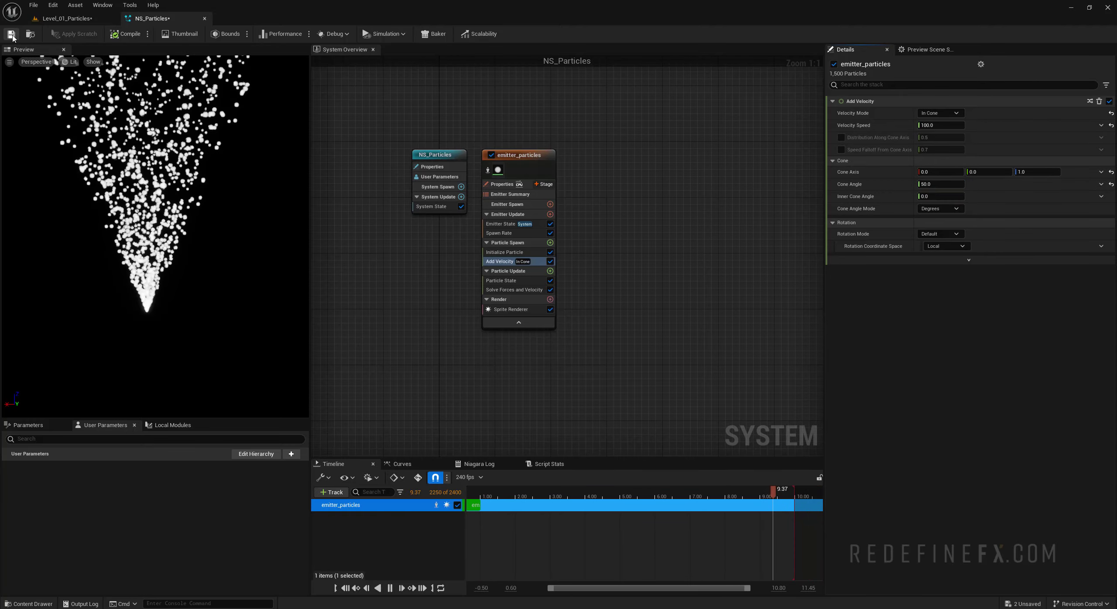
- Save the particle system and place NS_Particles on the floor of Level_01_Particles at about X 460, Y 40
{"action": "left_click", "coordinate": [12, 35]}
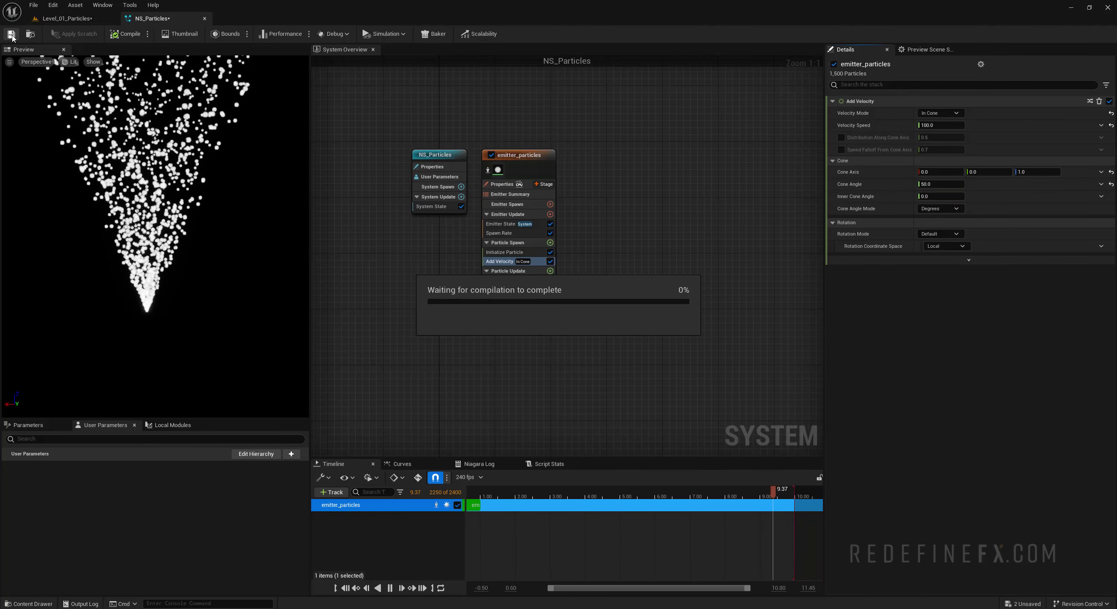
{"action": "left_click", "coordinate": [69, 20]}
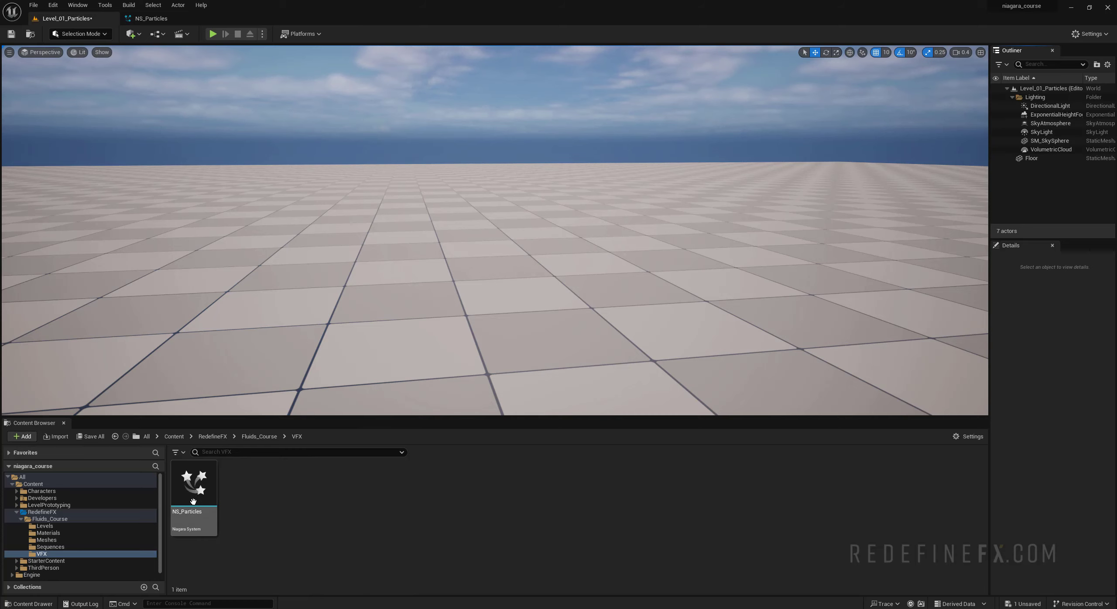
{"action": "left_click_drag", "start_coordinate": [193, 502], "coordinate": [289, 439]}
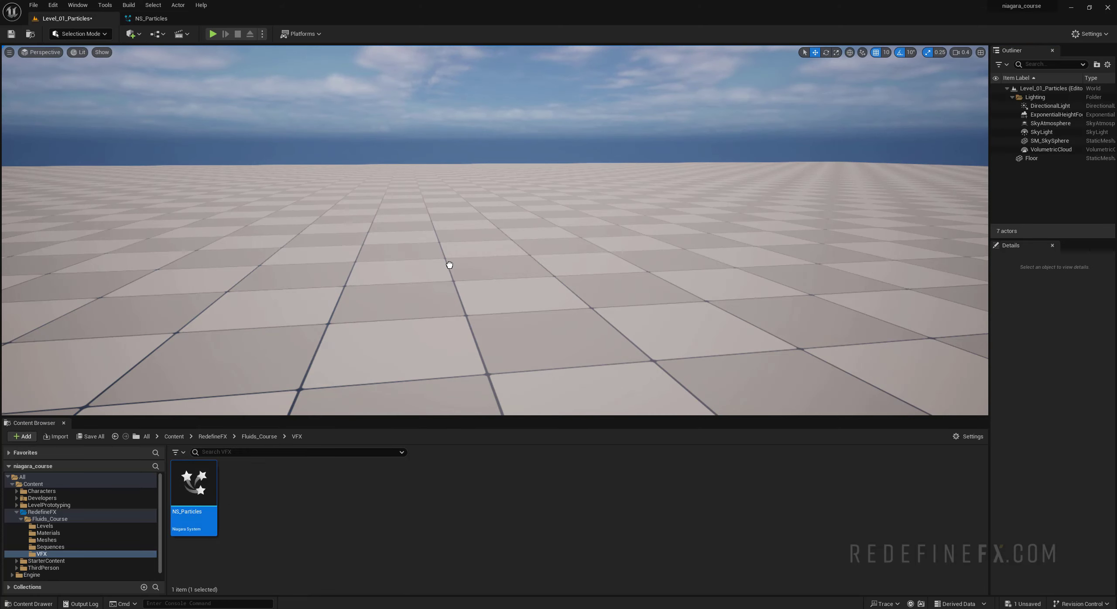
{"action": "left_click_drag", "start_coordinate": [450, 265], "coordinate": [455, 264]}
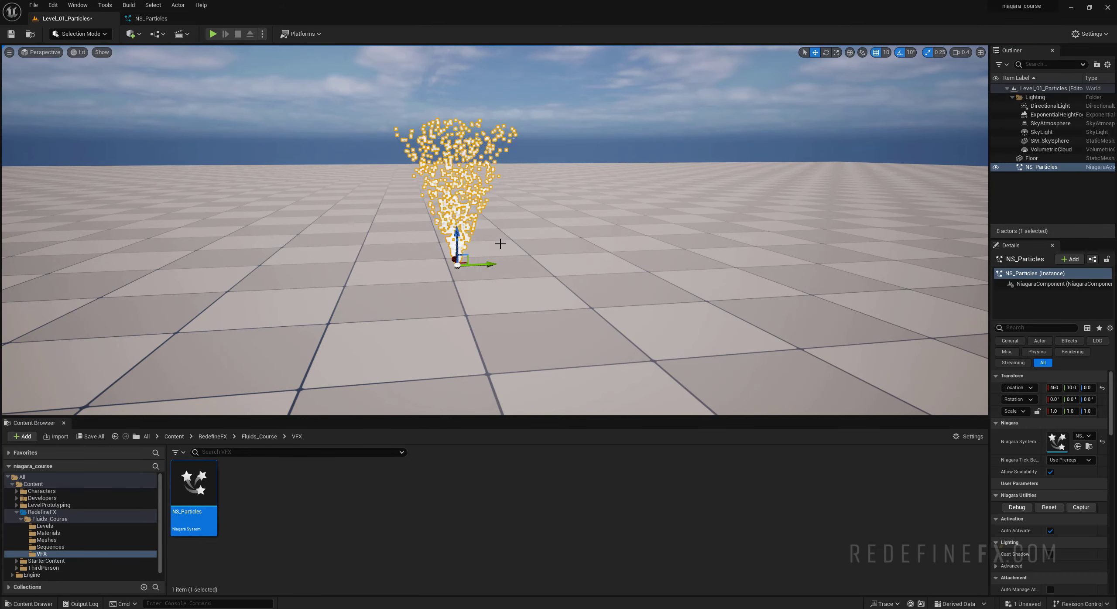
{"action": "mouse_move", "coordinate": [501, 262]}
{"action": "left_mouse_down"}
{"action": "mouse_move", "coordinate": [615, 263]}
{"action": "mouse_move", "coordinate": [354, 264]}
{"action": "mouse_move", "coordinate": [526, 261]}
{"action": "mouse_move", "coordinate": [463, 263]}
{"action": "mouse_move", "coordinate": [500, 261]}
{"action": "left_mouse_up"}
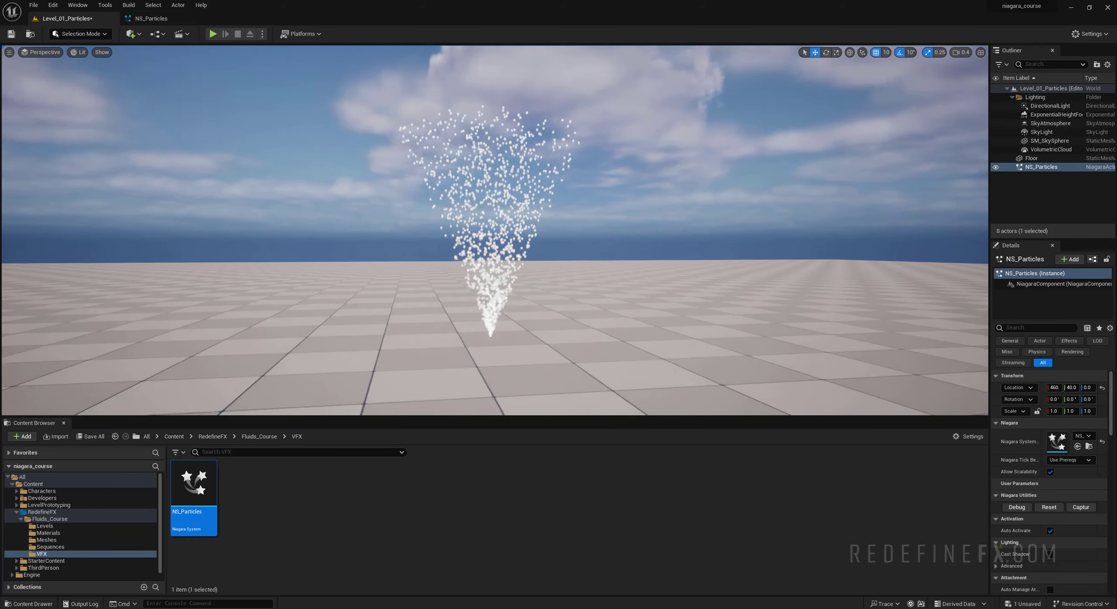
{"action": "right_click_drag", "start_coordinate": [535, 221], "coordinate": [524, 223]}
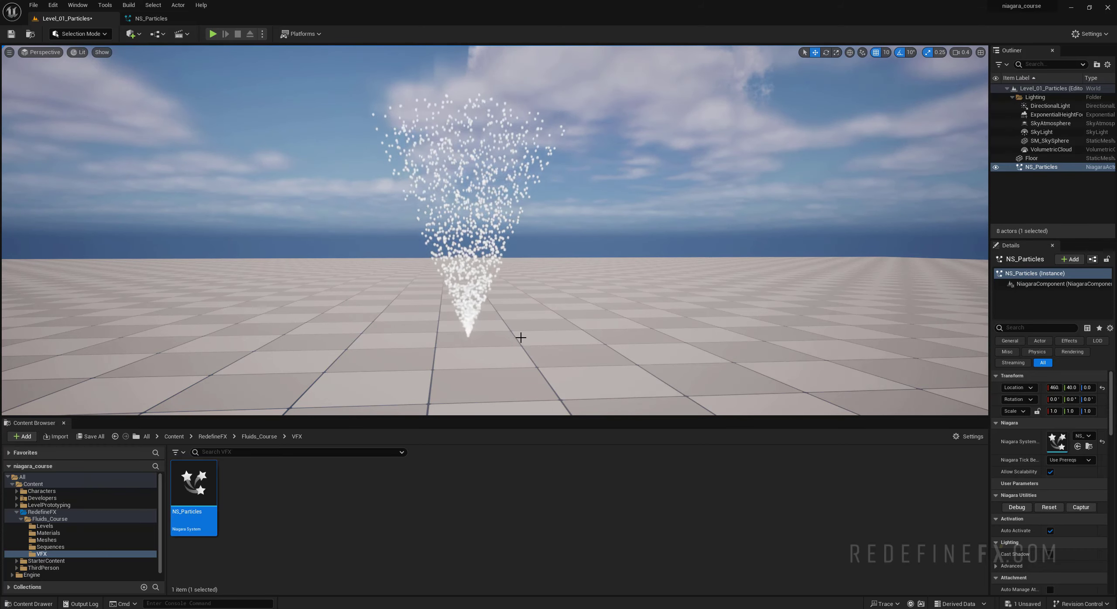
- Add a Gravity Force module to the Particle Update stage of emitter_particles in the NS_Particles system
{"action": "left_click", "coordinate": [151, 19]}
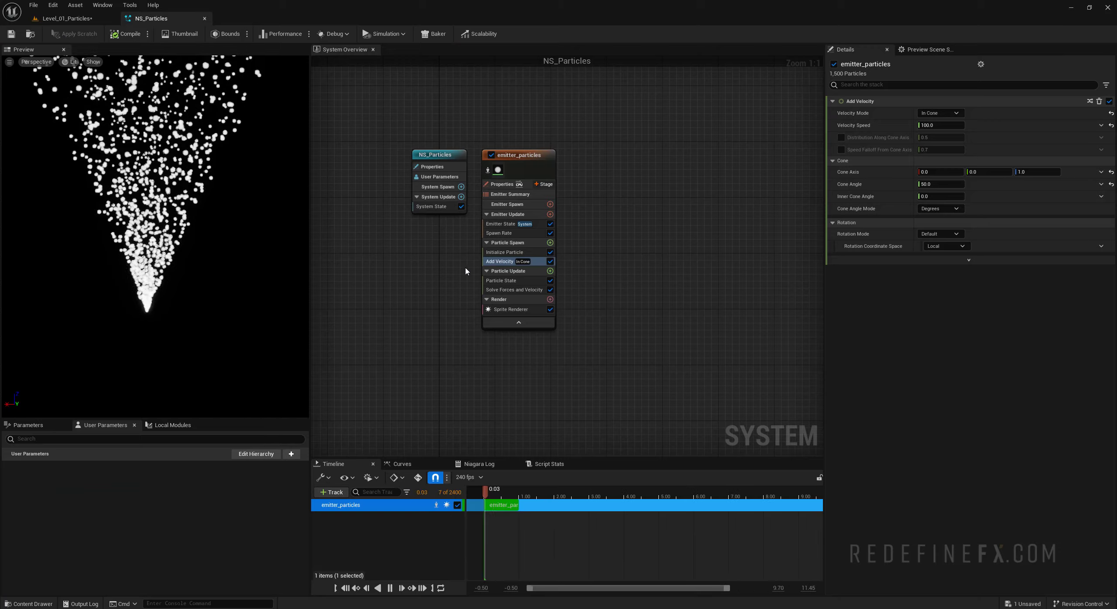
{"action": "left_click", "coordinate": [502, 271]}
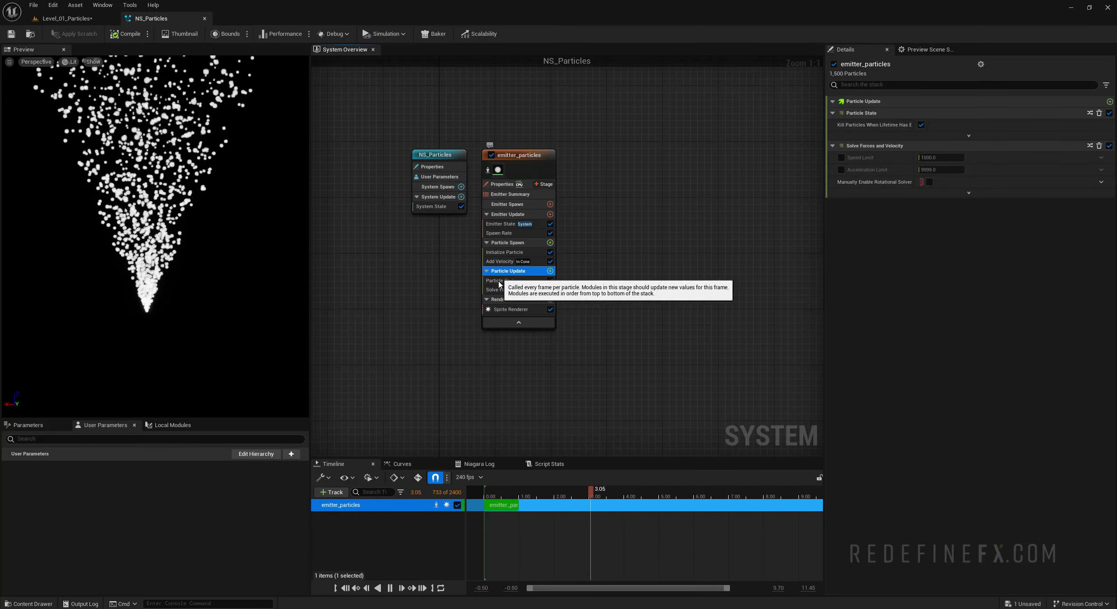
{"action": "left_click", "coordinate": [550, 271]}
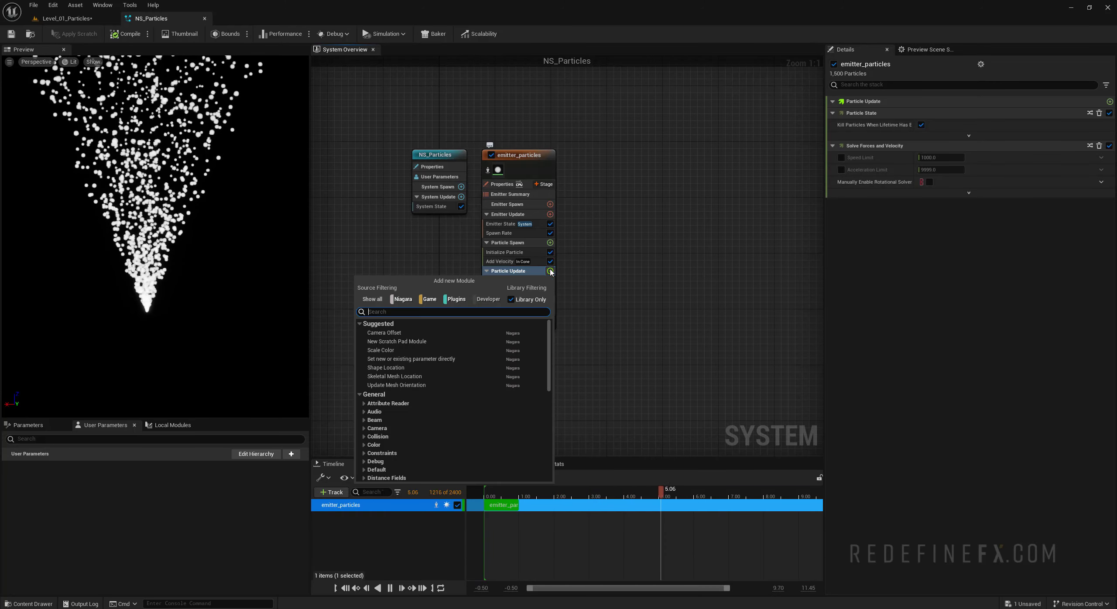
{"action": "type", "text": "gravit"}
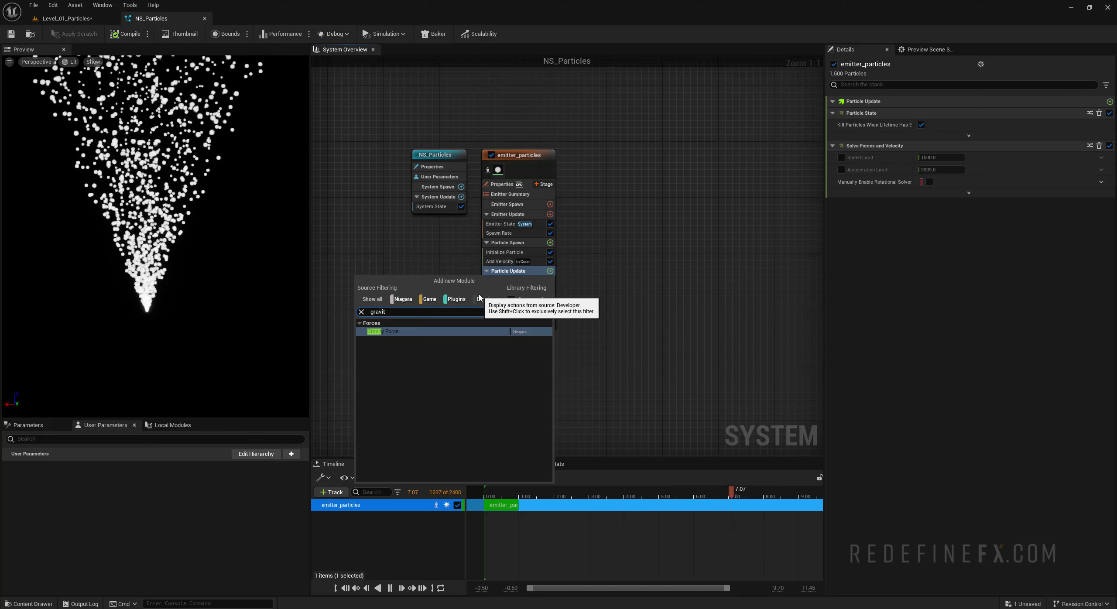
{"action": "type", "text": "y"}
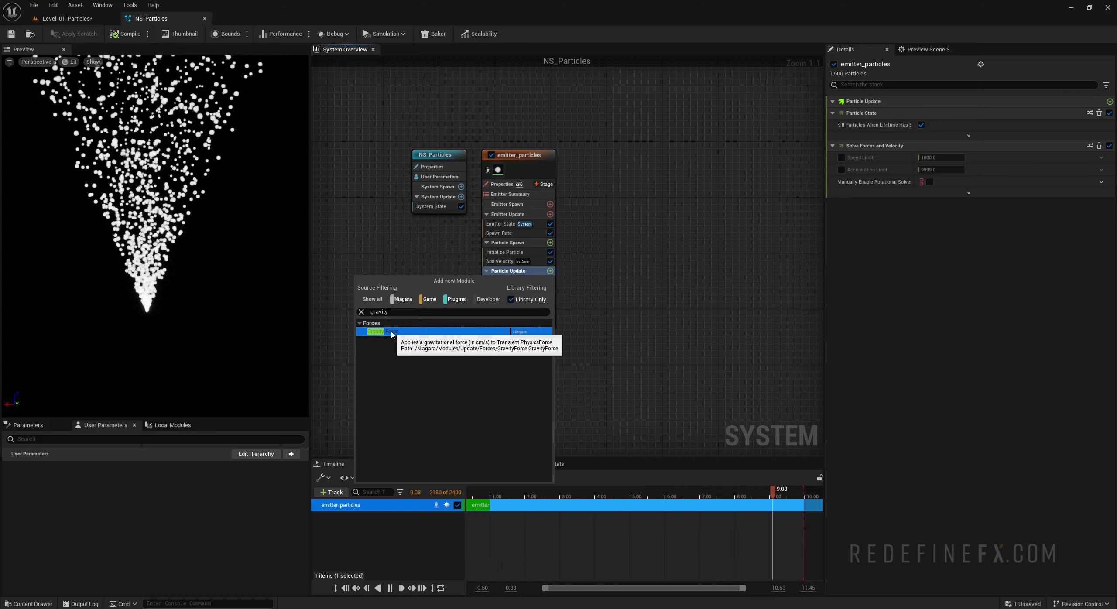
{"action": "left_click", "coordinate": [391, 332]}
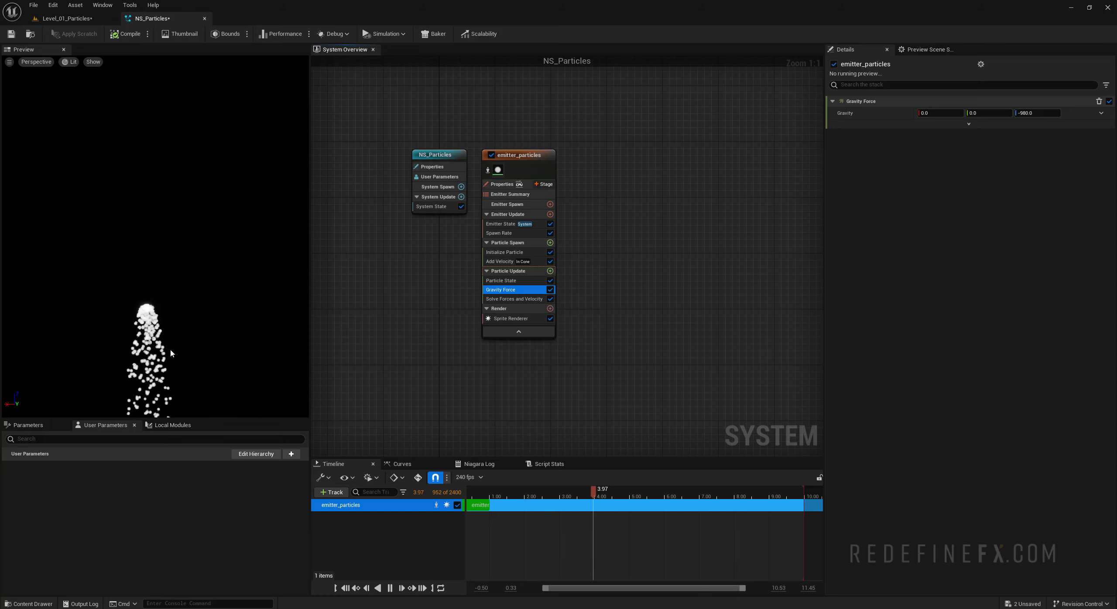
- Set the Gravity Force module's Z gravity to -500
{"action": "left_click", "coordinate": [1038, 113]}
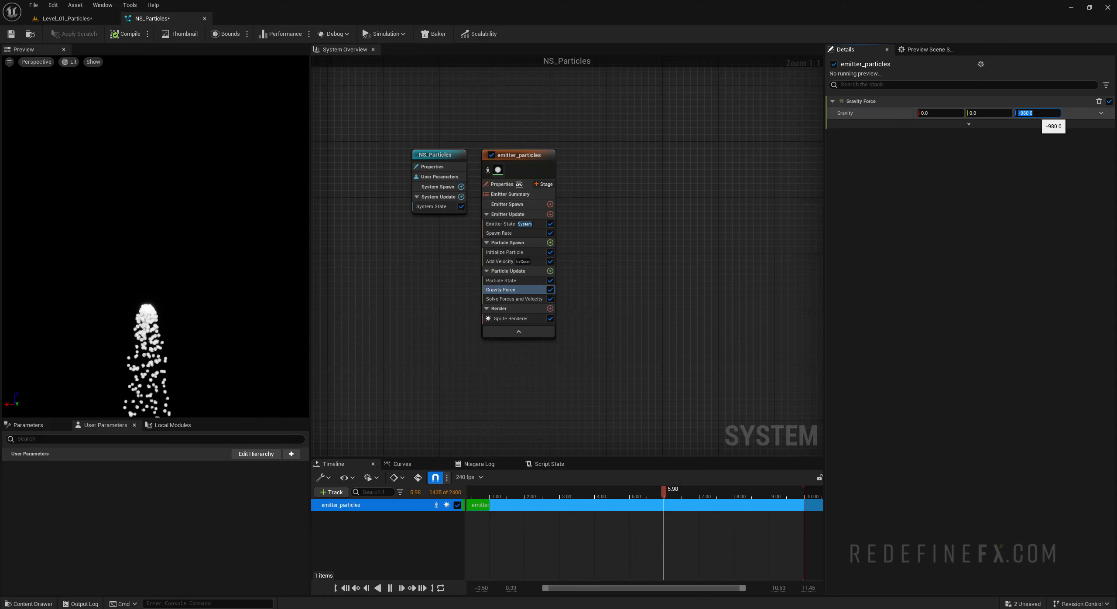
{"action": "type", "text": "-"}
{"action": "key", "text": "Return"}
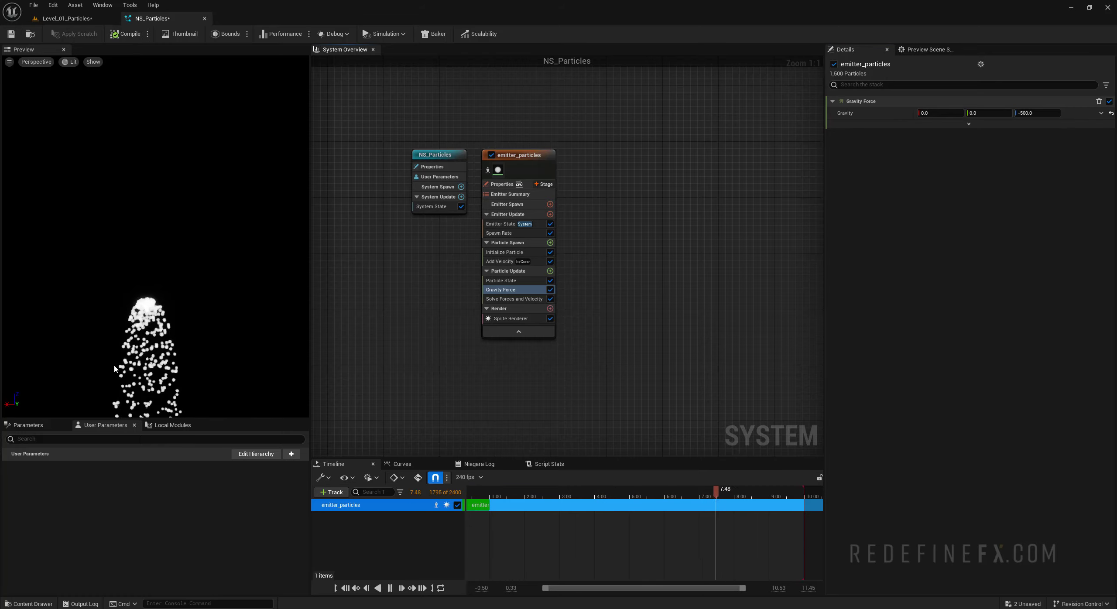
- Add a Collision module to the Particle Update stage of emitter_particles
{"action": "left_click", "coordinate": [504, 272]}
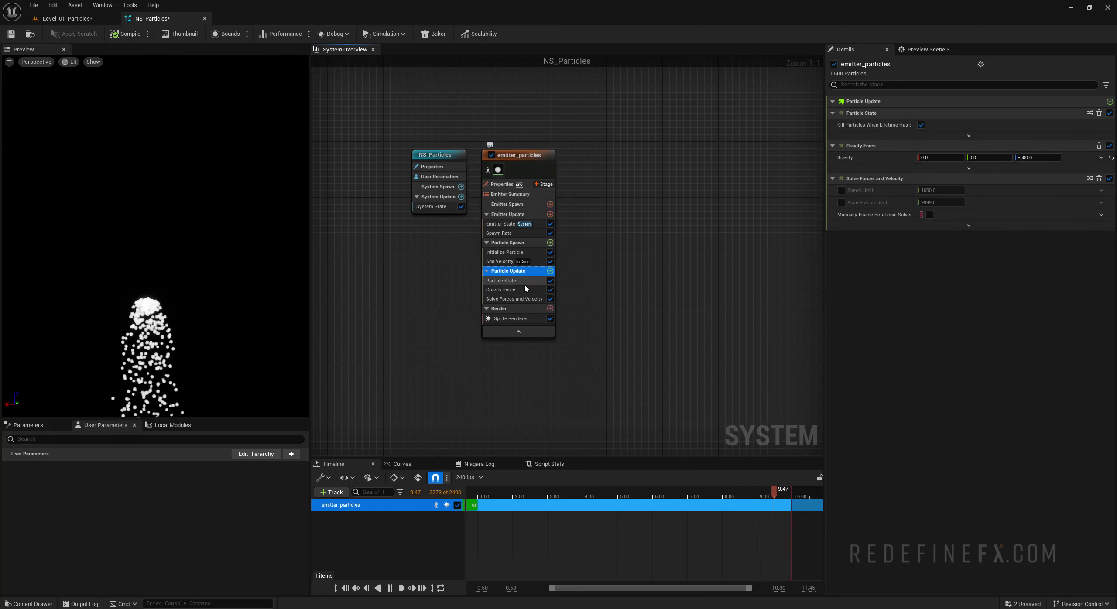
{"action": "left_click", "coordinate": [550, 271]}
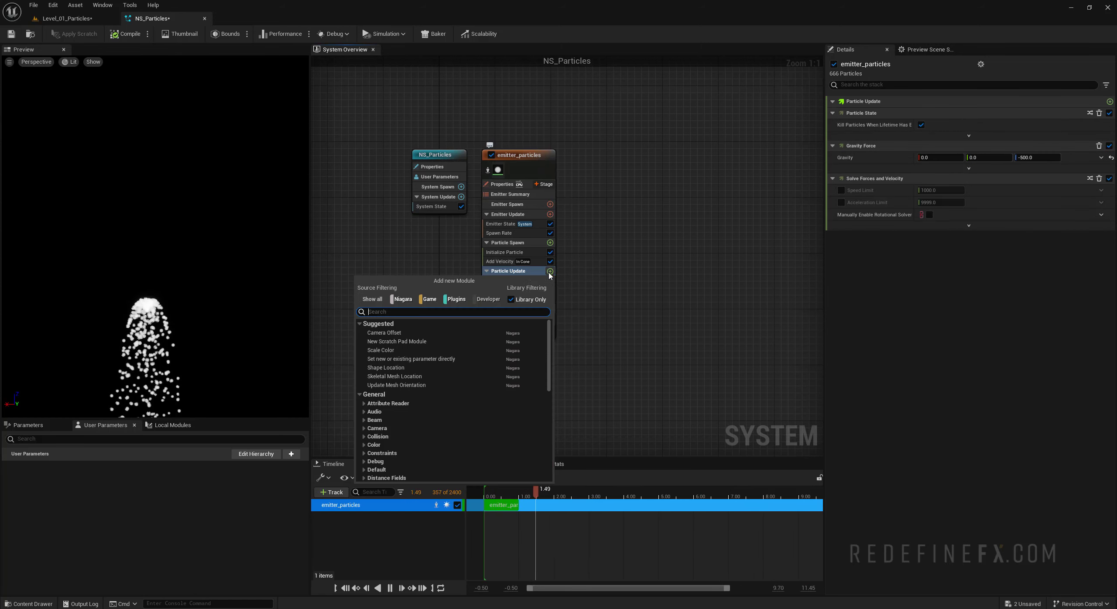
{"action": "type", "text": "coll"}
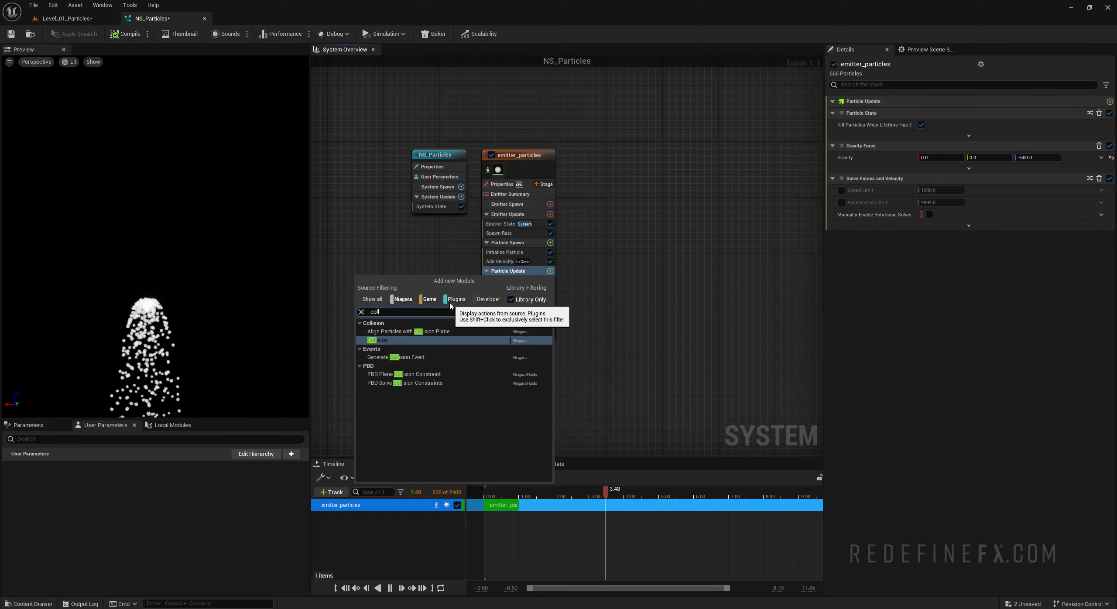
{"action": "left_click", "coordinate": [378, 340]}
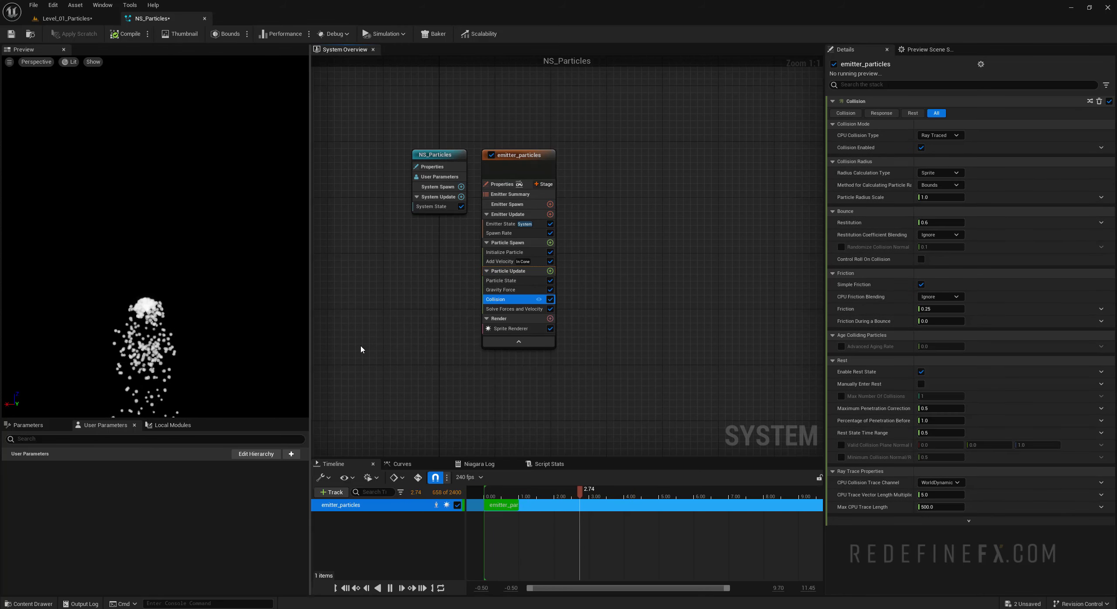
- Save the particle system and check how the particles behave against the floor in Level_01_Particles
{"action": "left_click", "coordinate": [10, 36]}
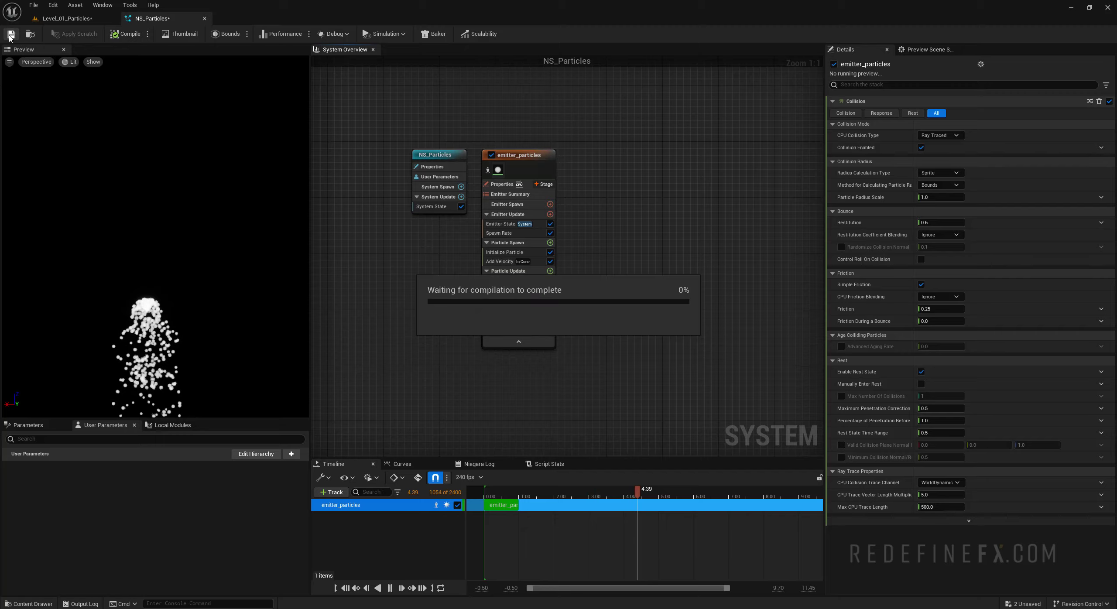
{"action": "left_click", "coordinate": [62, 17]}
{"action": "scroll", "coordinate": [464, 355], "scroll_direction": "up", "scroll_amount": 3}
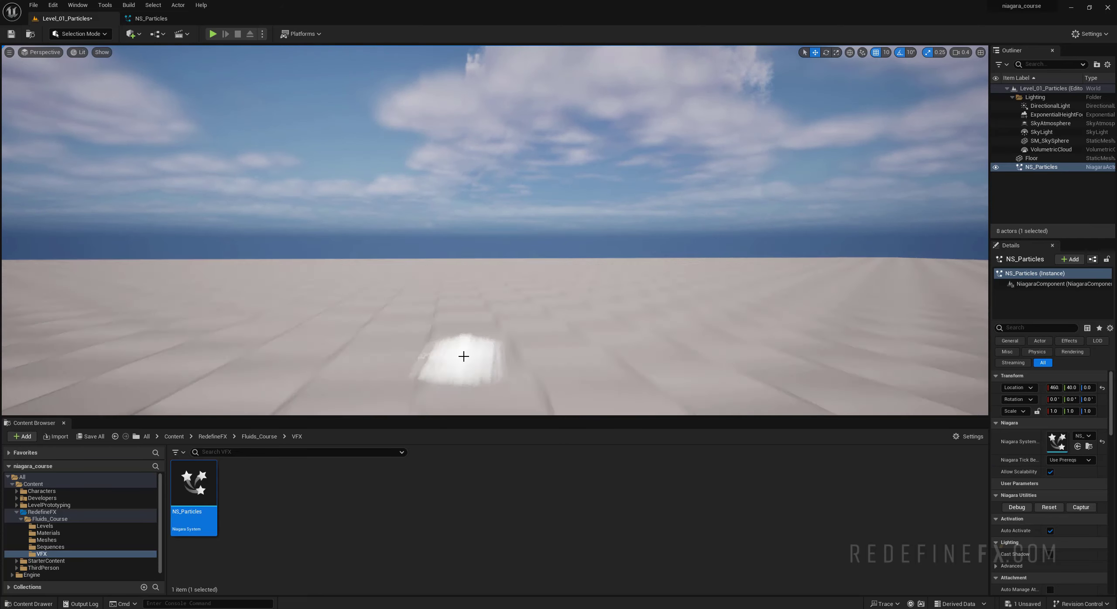
{"action": "middle_click_drag", "start_coordinate": [466, 369], "coordinate": [466, 410]}
{"action": "scroll", "coordinate": [467, 370], "scroll_direction": "up", "scroll_amount": 4}
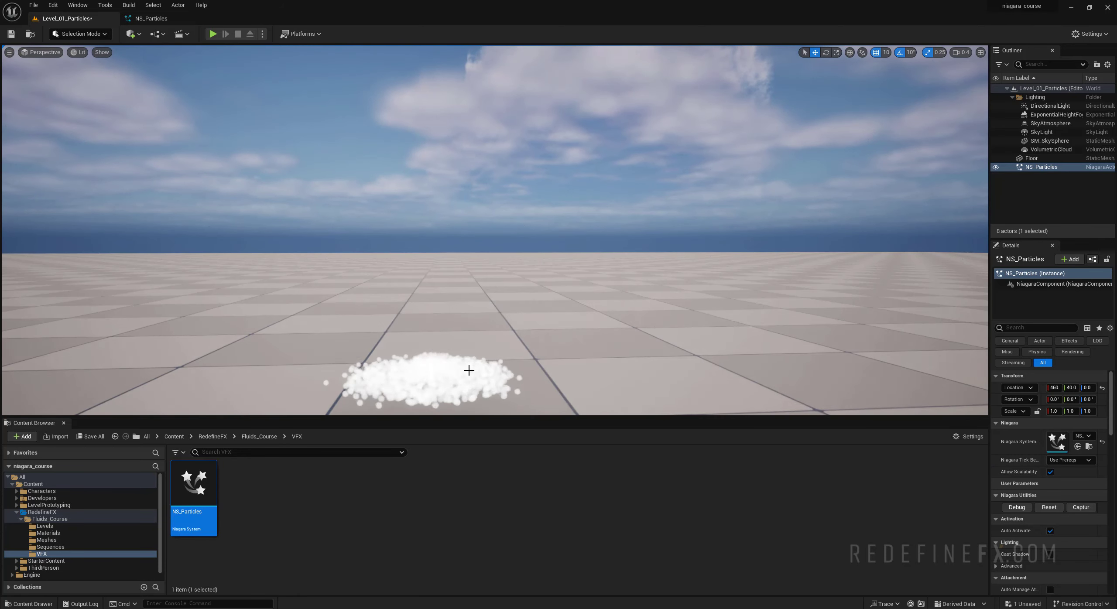
{"action": "scroll", "coordinate": [459, 371], "scroll_direction": "down", "scroll_amount": 2}
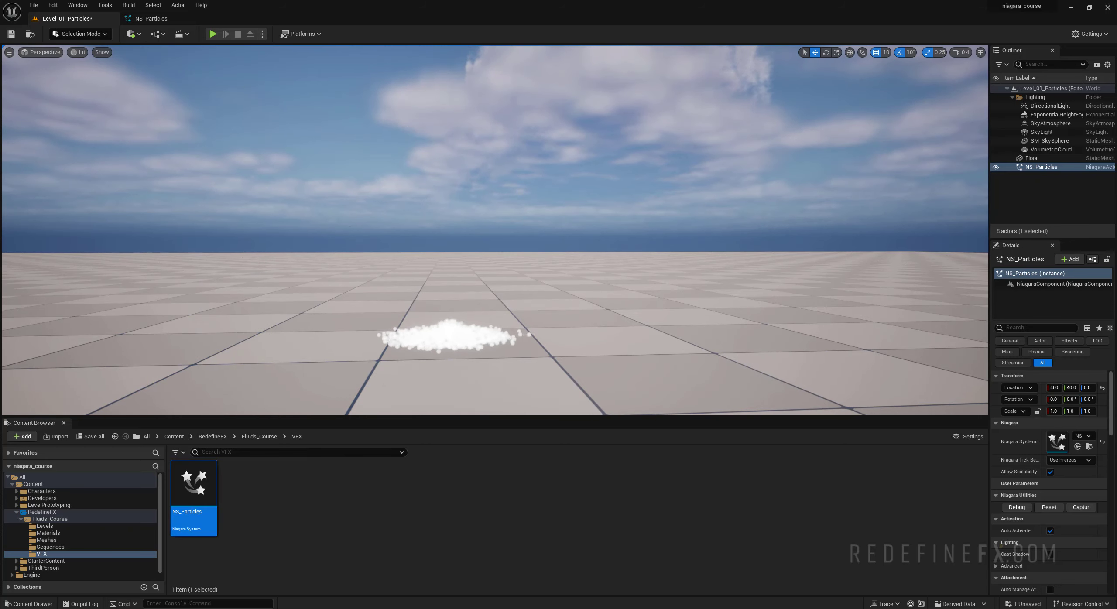
- Raise the NS_Particles instance above the floor to about Z 190 and view it without editor overlays
{"action": "left_click_drag", "start_coordinate": [450, 302], "coordinate": [466, 118]}
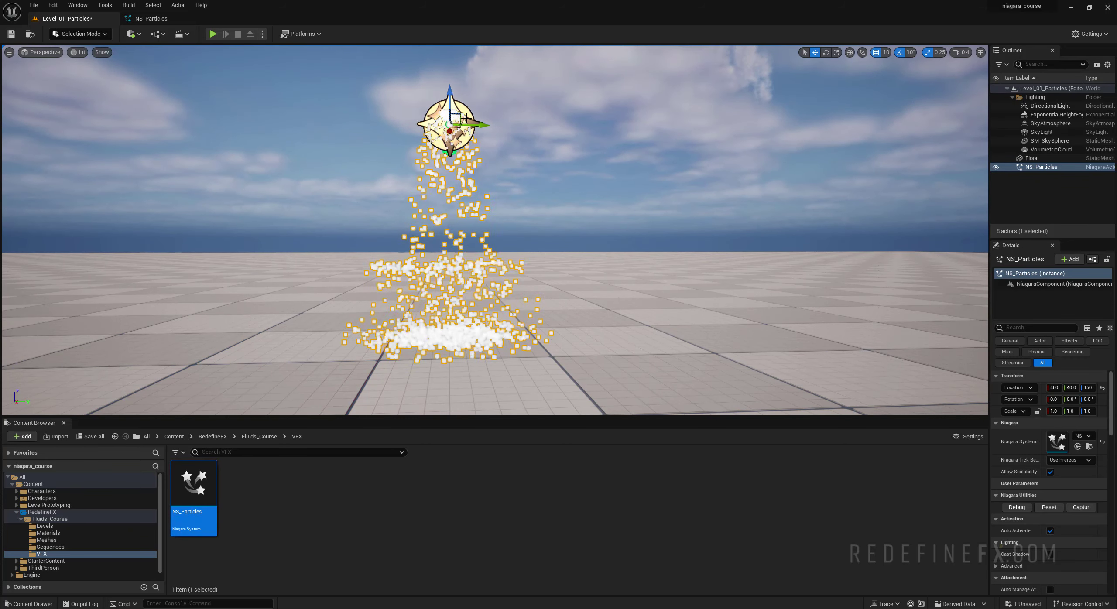
{"action": "key", "text": "g"}
{"action": "scroll", "coordinate": [490, 193], "scroll_direction": "down", "scroll_amount": 3}
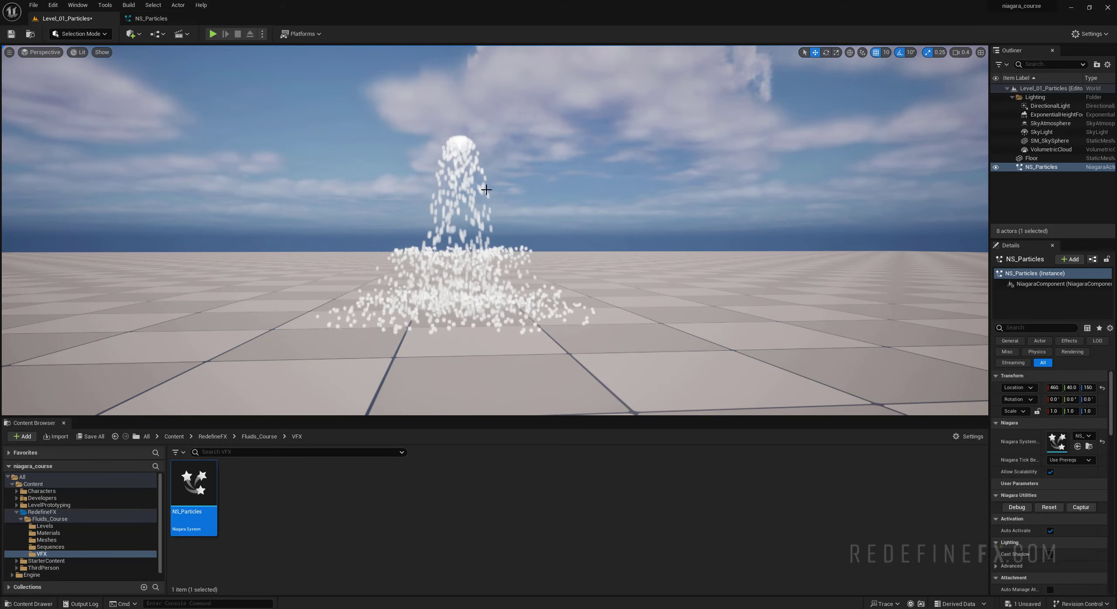
{"action": "mouse_move", "coordinate": [486, 190]}
{"action": "middle_mouse_down"}
{"action": "mouse_move", "coordinate": [501, 173]}
{"action": "mouse_move", "coordinate": [483, 206]}
{"action": "middle_mouse_up"}
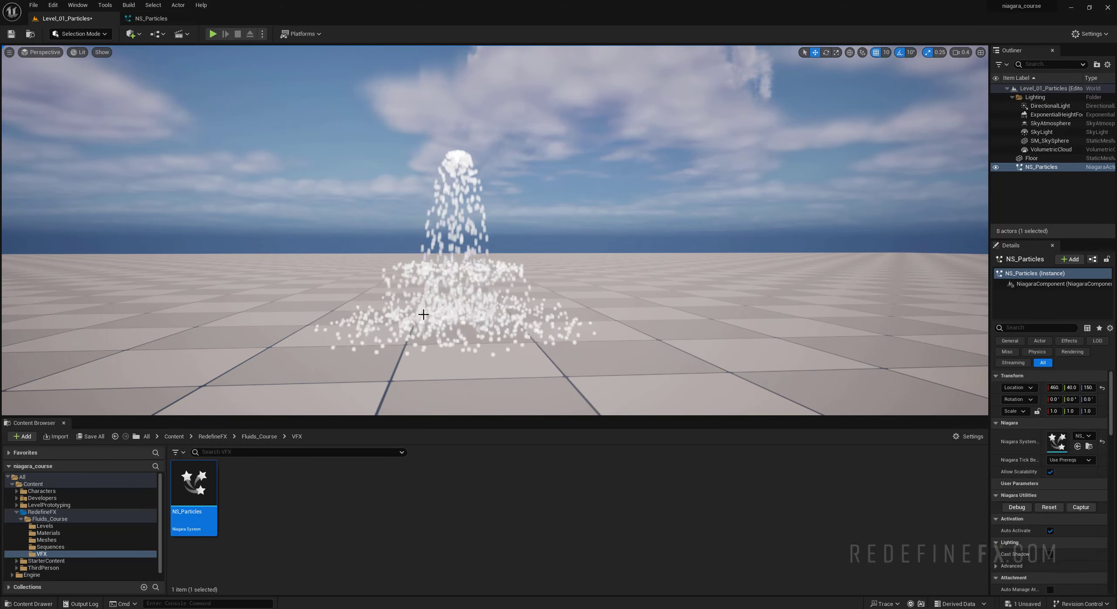
- In NS_Particles, set the Collision module's Restitution to 0.1 and Friction to 0.5, and the Add Velocity module's Velocity Speed to 250
{"action": "left_click", "coordinate": [149, 19]}
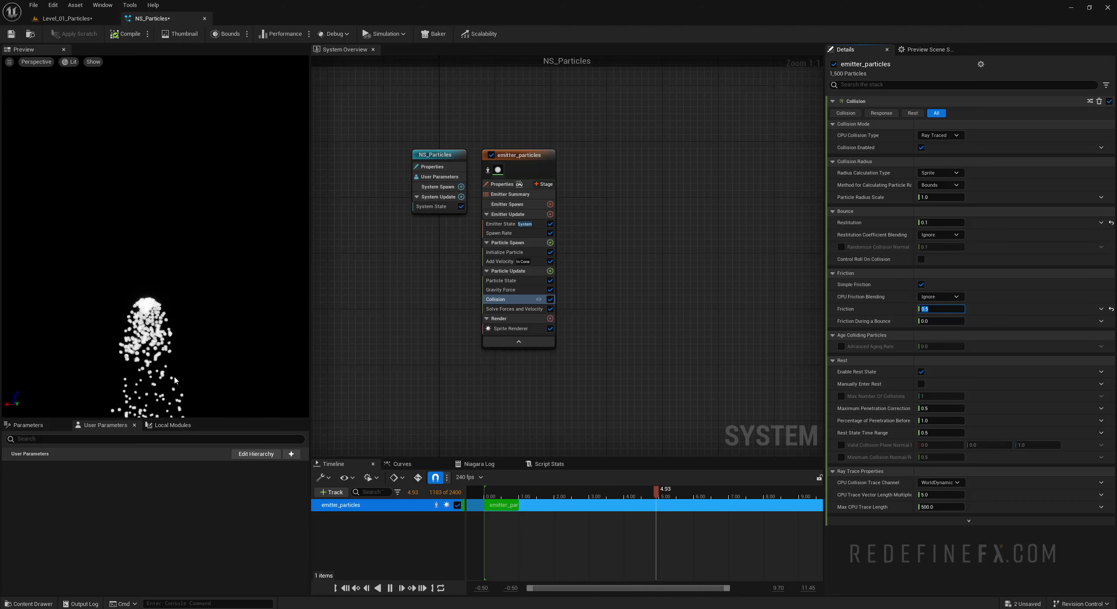
{"action": "left_click", "coordinate": [498, 262]}
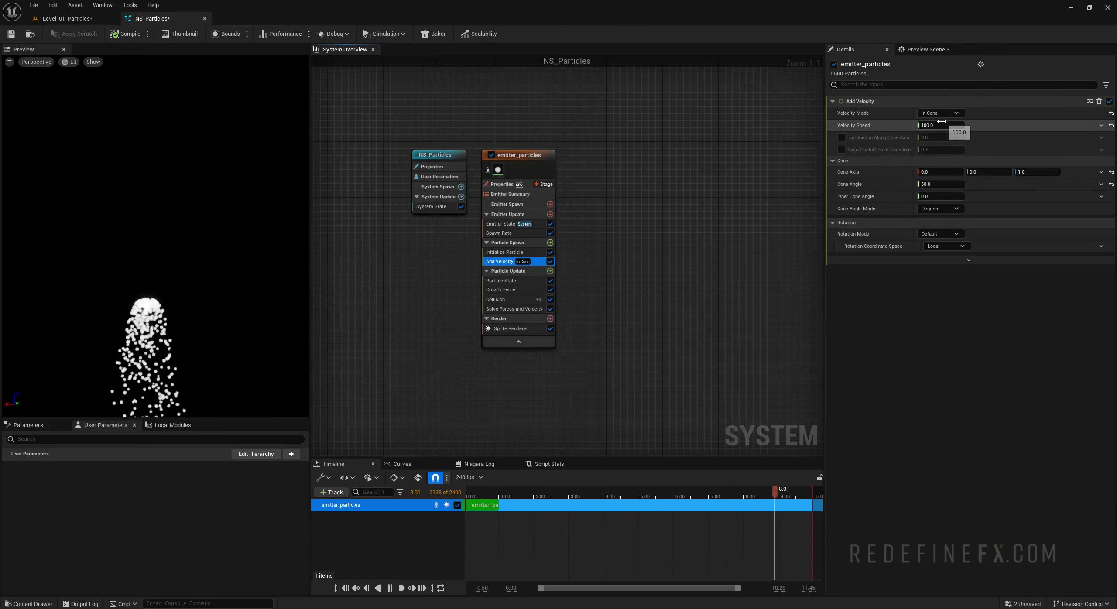
{"action": "type", "text": "250"}
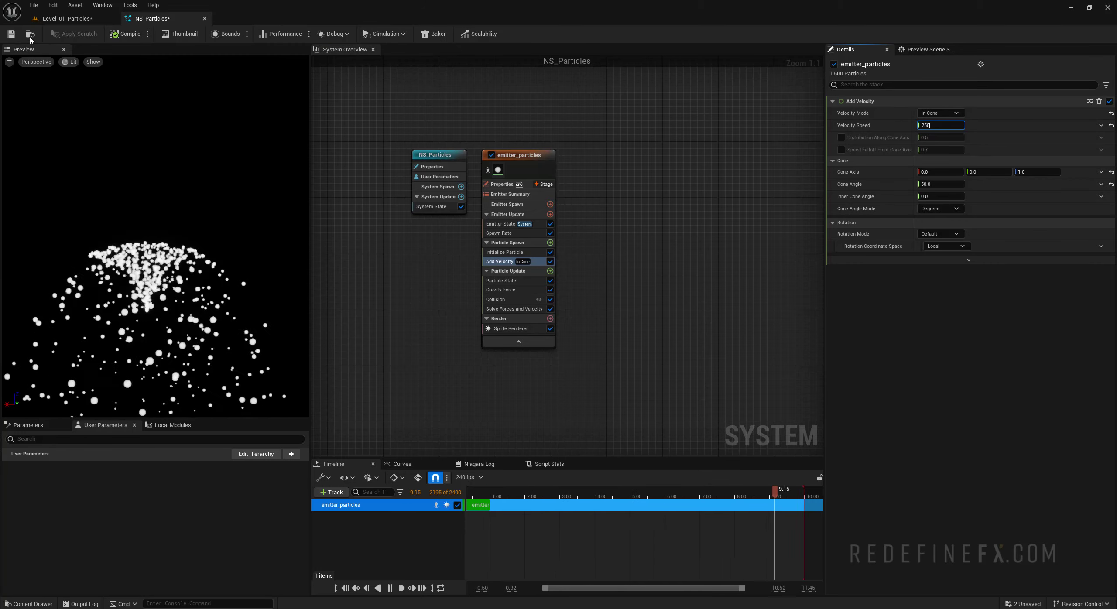
- Save the particle system and check the particles' spread and bounce on the floor in Level_01_Particles
{"action": "left_click", "coordinate": [11, 34]}
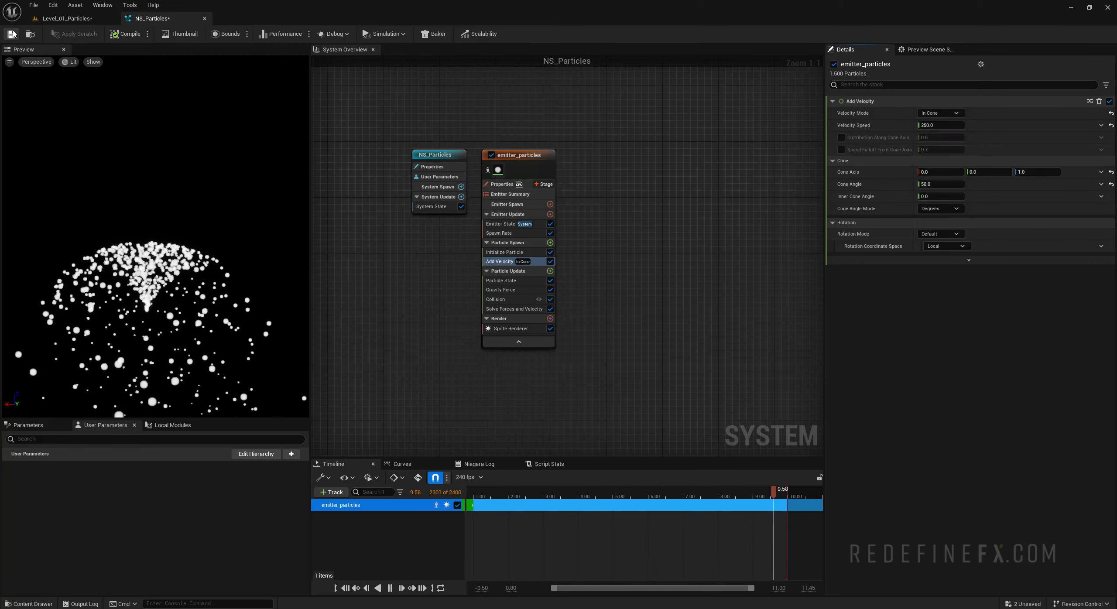
{"action": "left_click", "coordinate": [70, 18]}
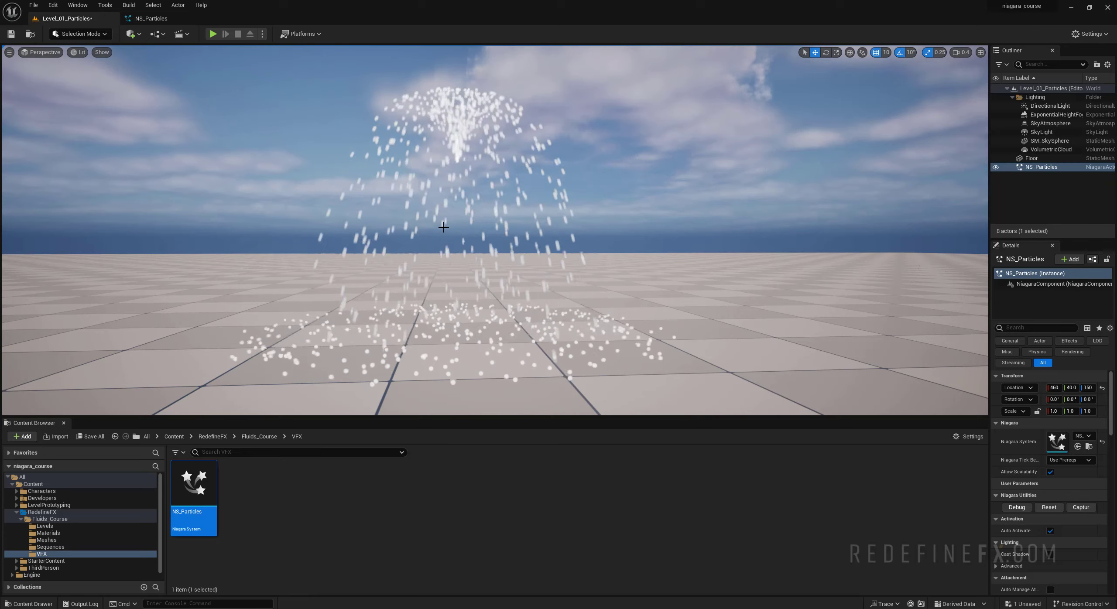
{"action": "scroll", "coordinate": [443, 228], "scroll_direction": "down", "scroll_amount": 5}
{"action": "scroll", "coordinate": [528, 323], "scroll_direction": "up", "scroll_amount": 3}
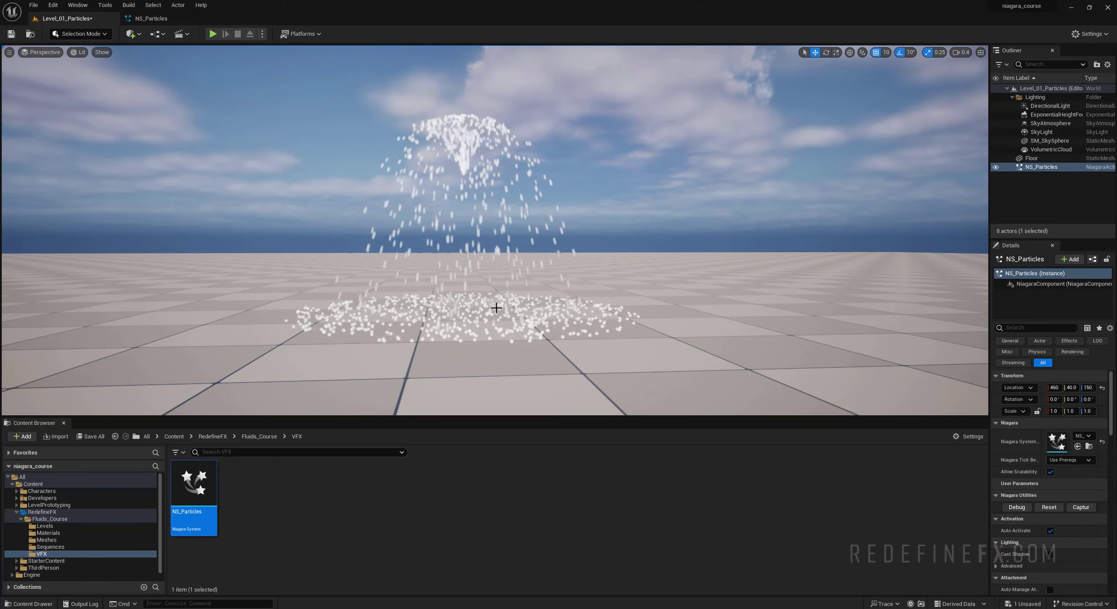
{"action": "scroll", "coordinate": [587, 354], "scroll_direction": "up", "scroll_amount": 3}
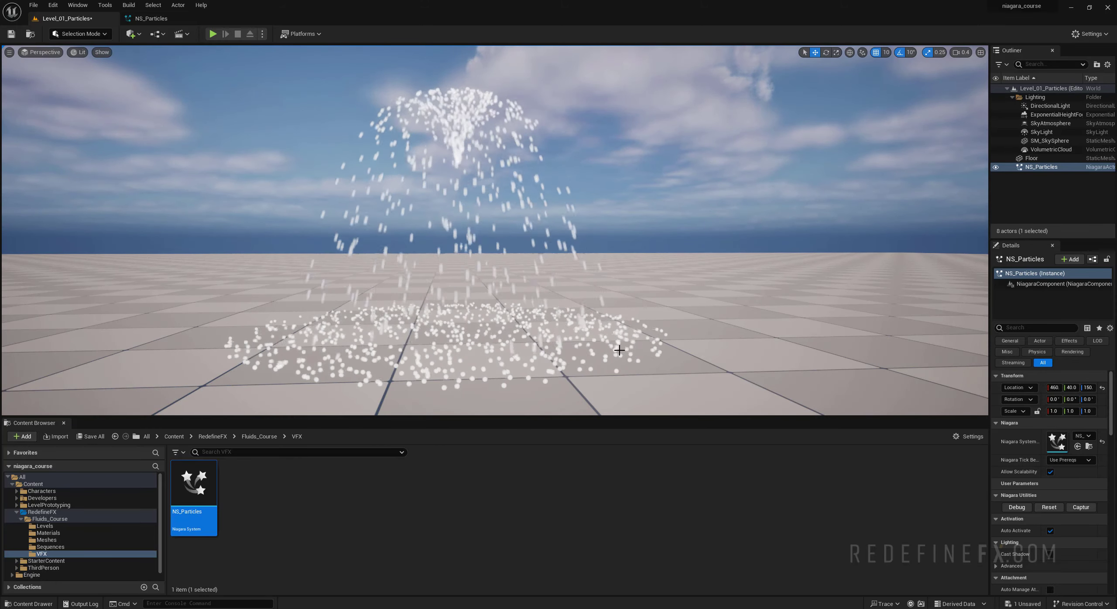
- Add a Scale Sprite Size module to the Particle Update stage of emitter_particles in NS_Particles
{"action": "left_click", "coordinate": [159, 22]}
{"action": "left_click", "coordinate": [508, 271]}
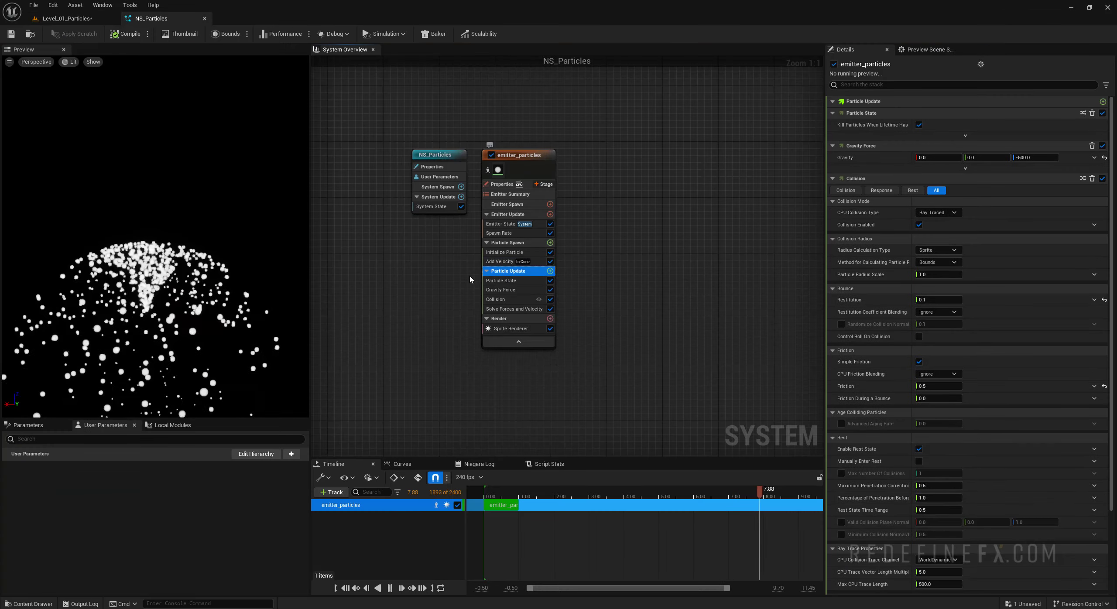
{"action": "left_click", "coordinate": [550, 271]}
{"action": "scroll", "coordinate": [429, 349], "scroll_direction": "down", "scroll_amount": 5}
{"action": "left_click", "coordinate": [364, 394]}
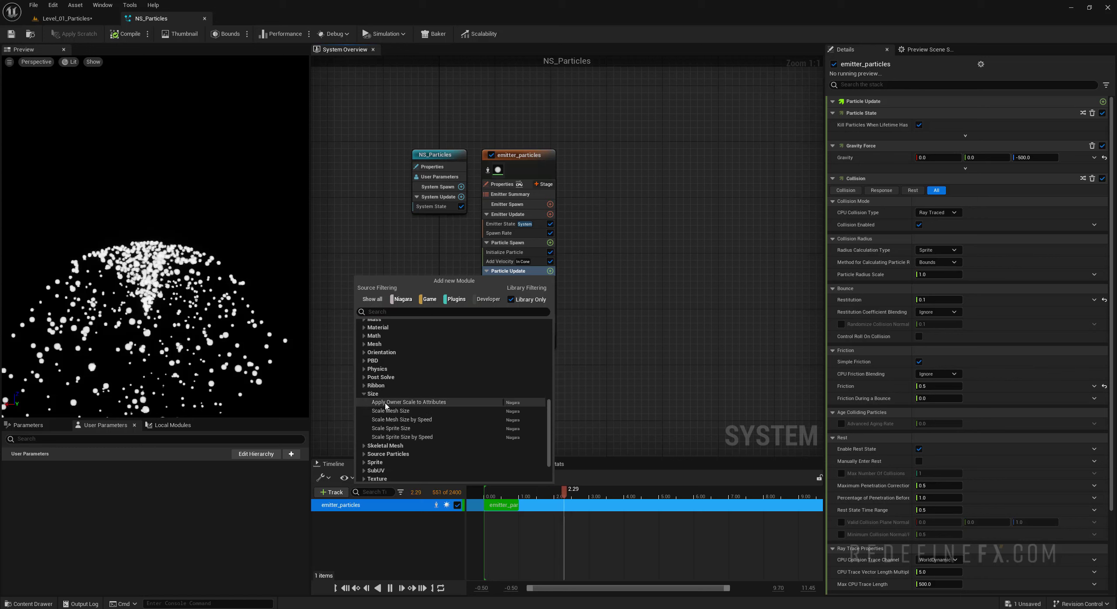
{"action": "scroll", "coordinate": [375, 417], "scroll_direction": "down", "scroll_amount": 1}
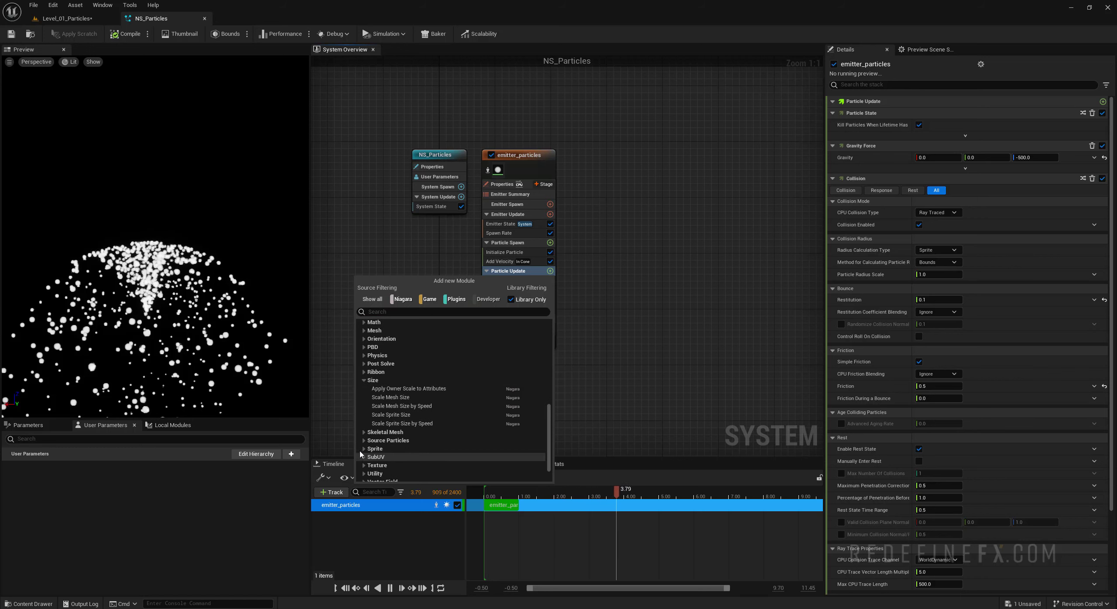
{"action": "left_click", "coordinate": [388, 415]}
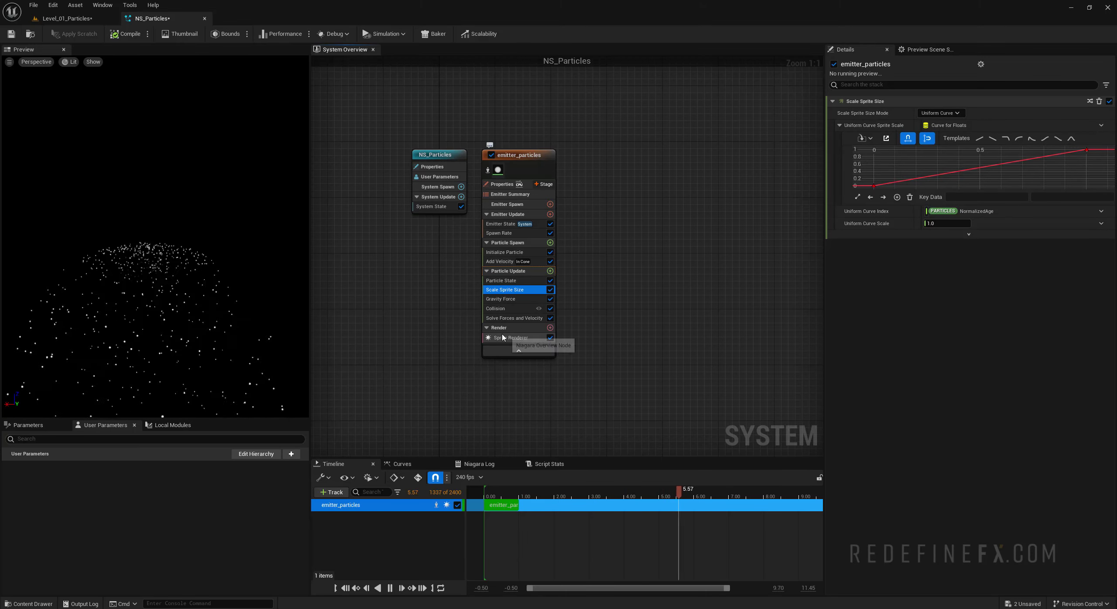
- Examine the Sprite Renderer settings, compare the Scale Sprite Size curve's start and end keys with the Initialize Particle lifetime
{"action": "left_click", "coordinate": [514, 338]}
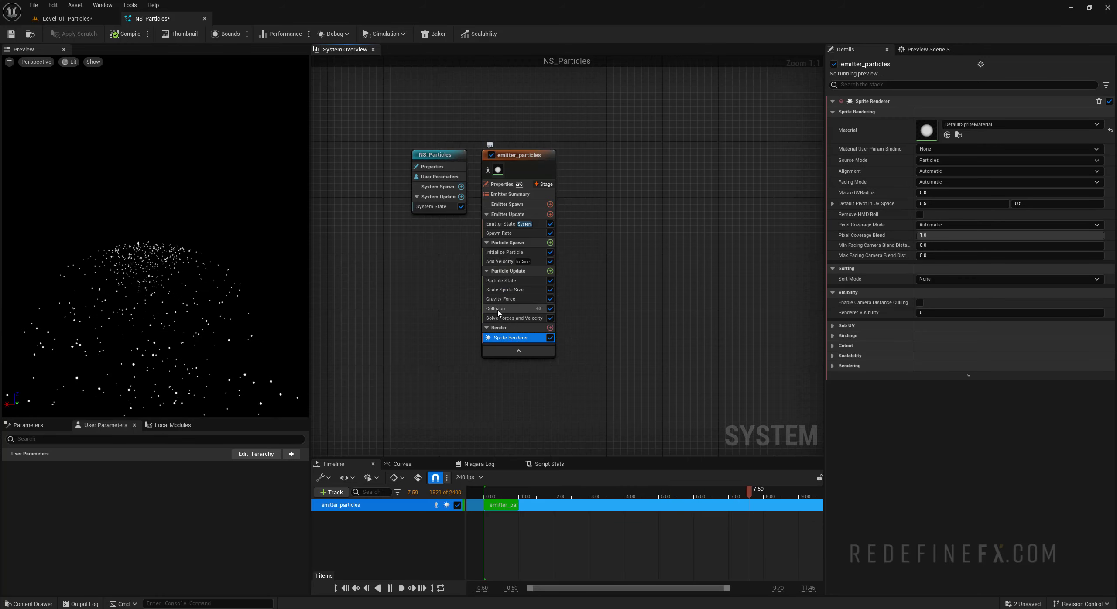
{"action": "left_click", "coordinate": [505, 289]}
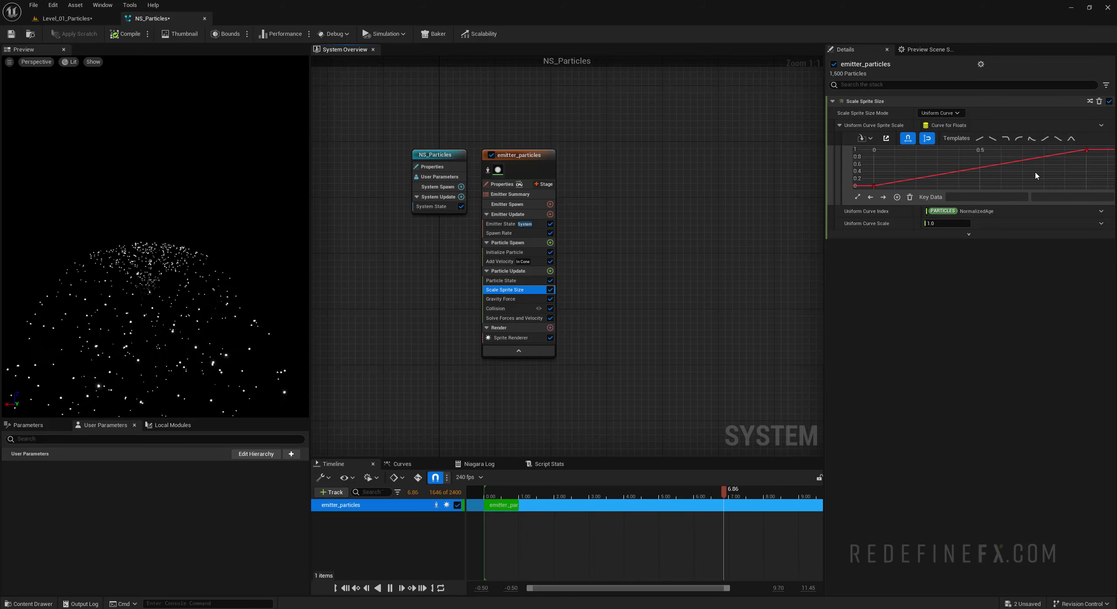
{"action": "left_click", "coordinate": [874, 188]}
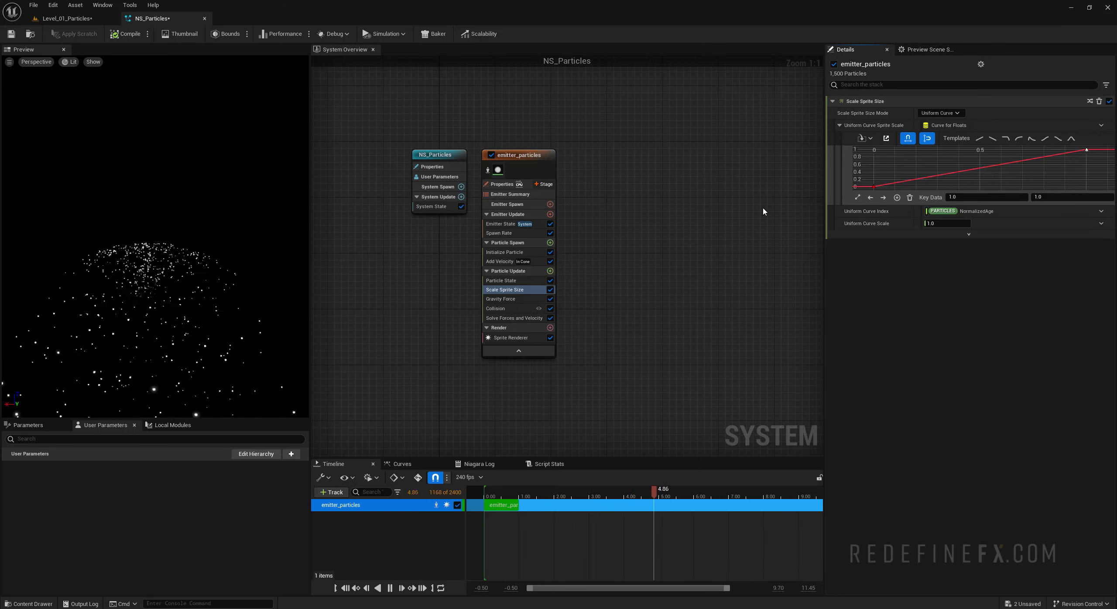
{"action": "left_click", "coordinate": [509, 252]}
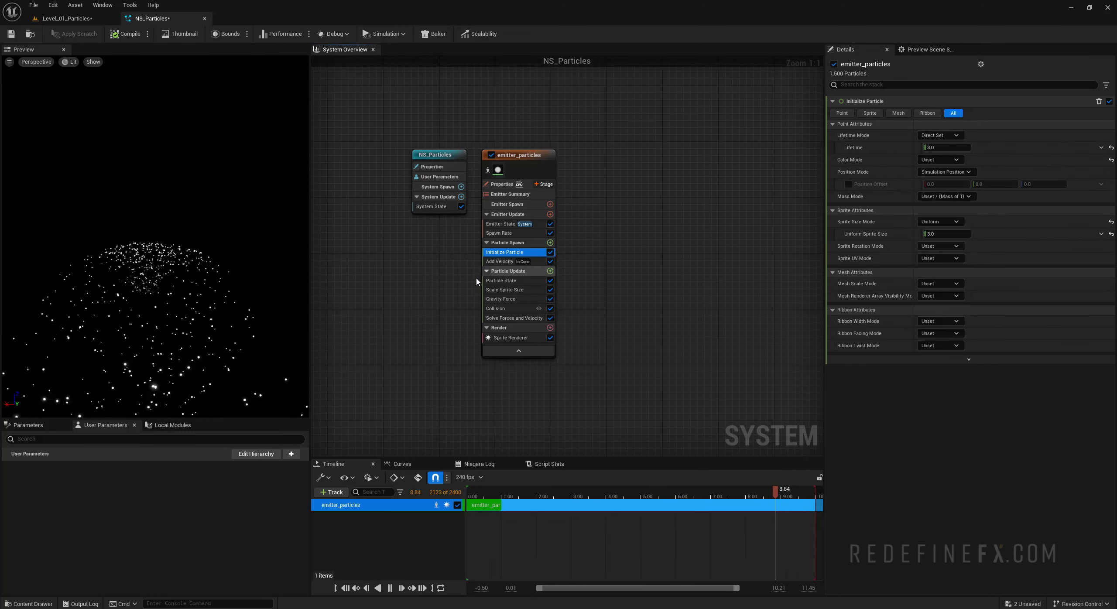
{"action": "left_click", "coordinate": [939, 148]}
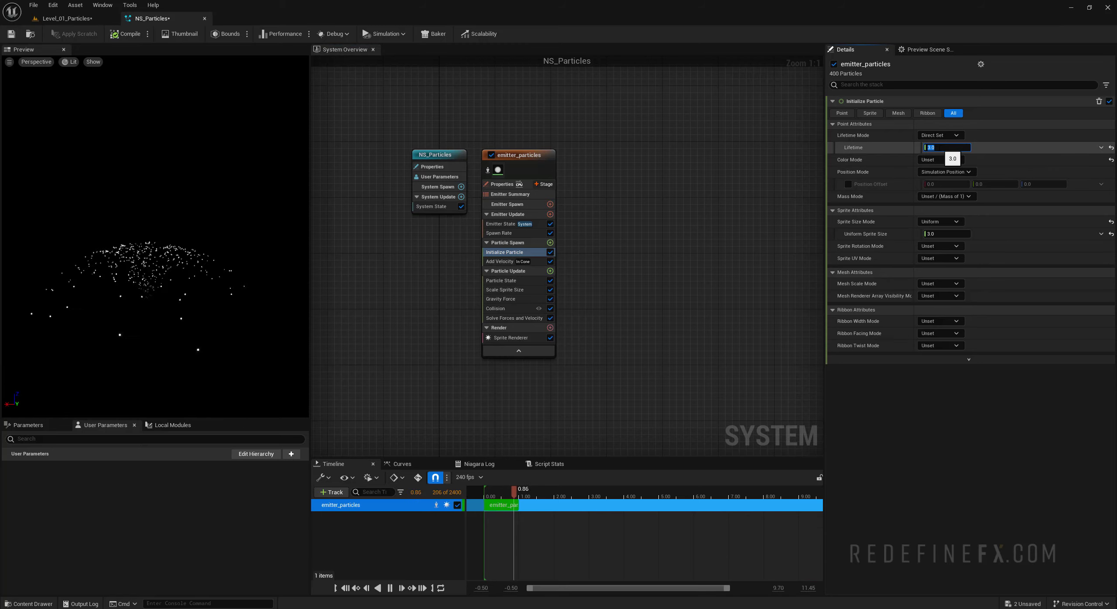
{"action": "left_click", "coordinate": [505, 289]}
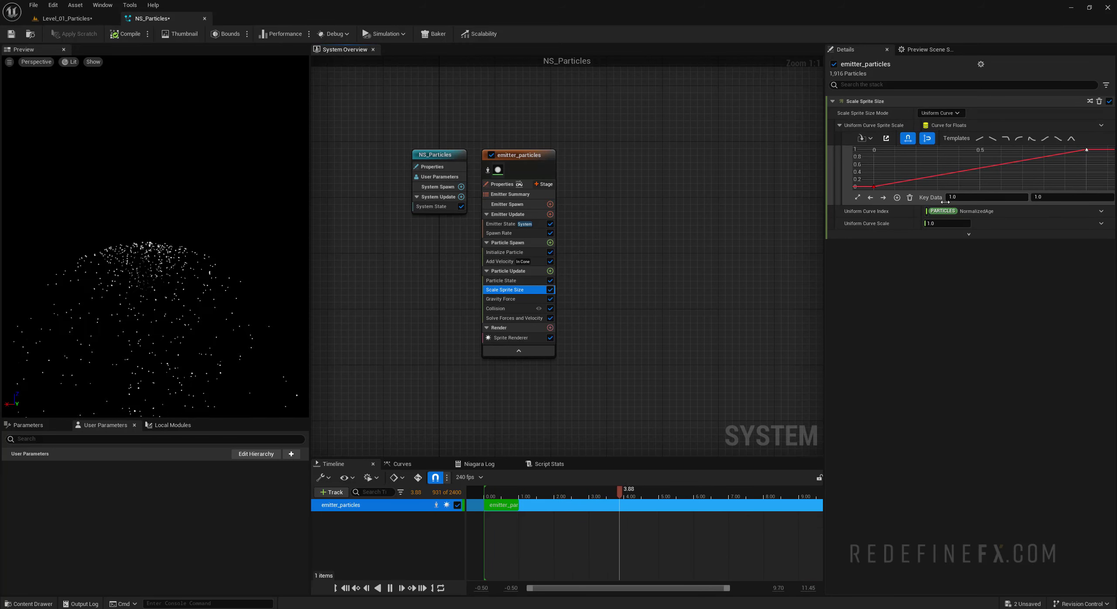
{"action": "left_click", "coordinate": [875, 187]}
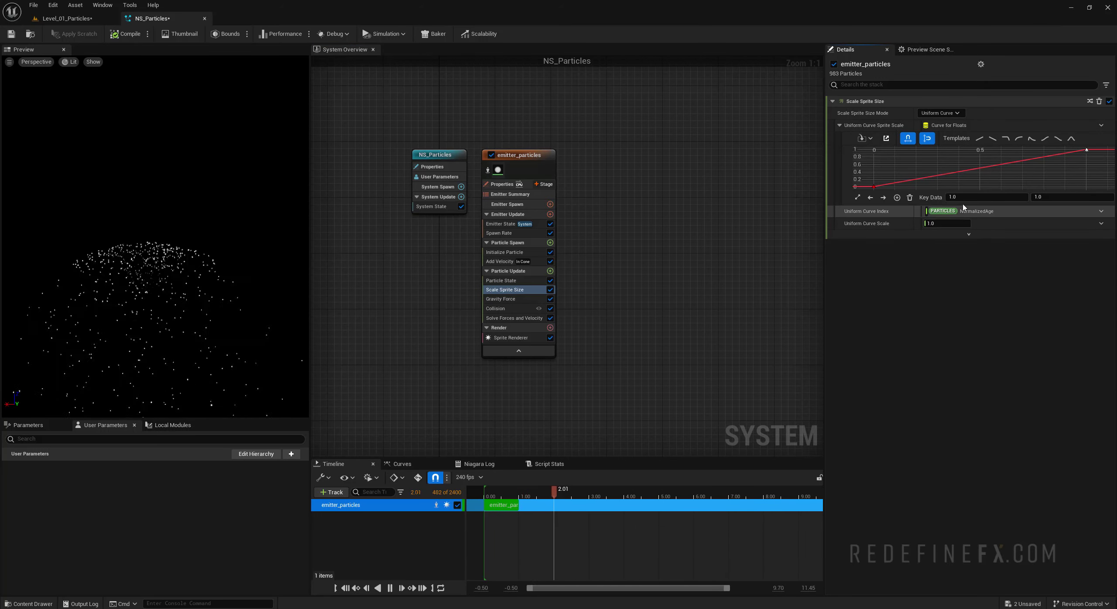
{"action": "mouse_move", "coordinate": [980, 215]}
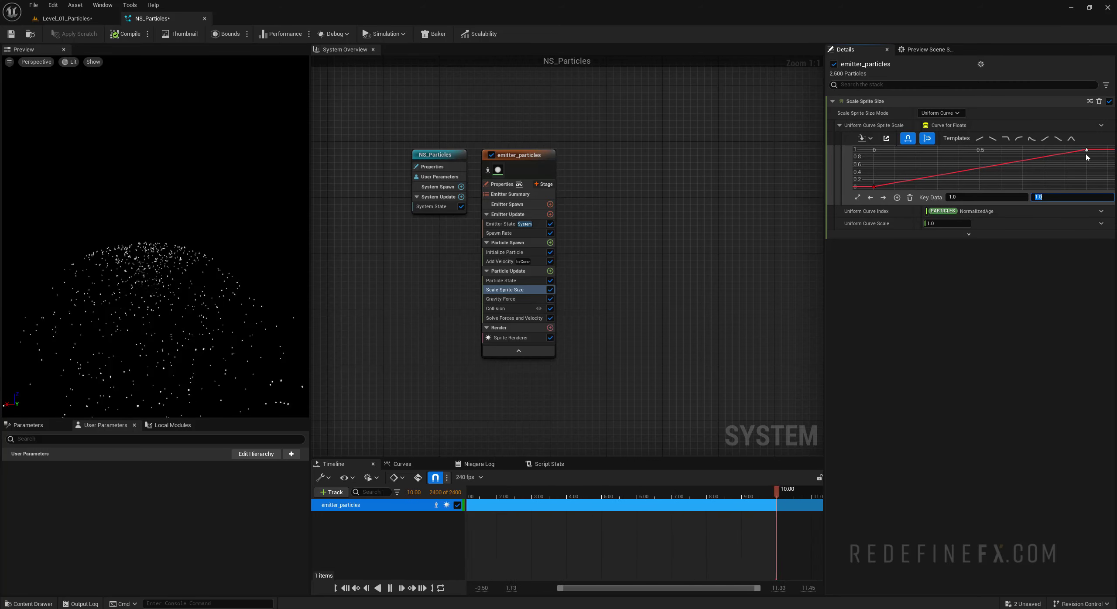
{"action": "left_click", "coordinate": [875, 186]}
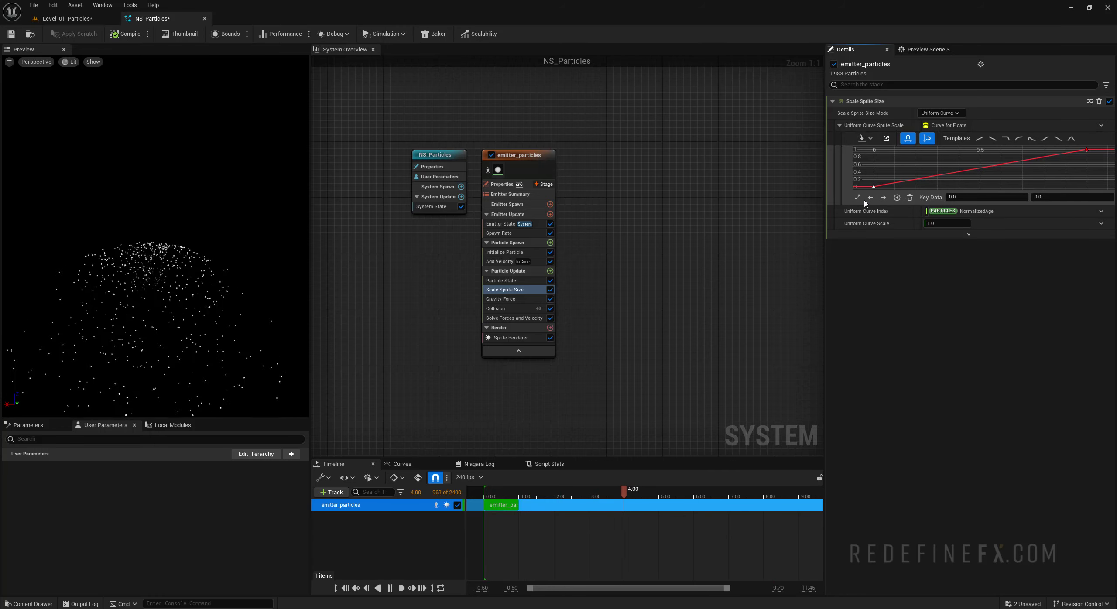
{"action": "left_click", "coordinate": [505, 252]}
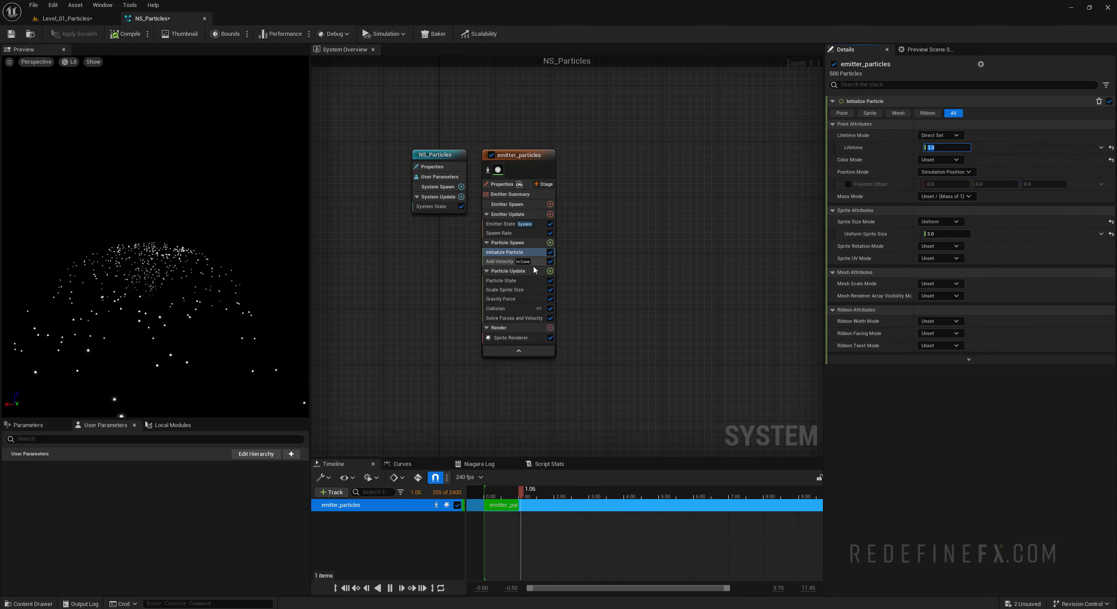
- Apply the descending linear template to the Scale Sprite Size curve, fit the curve in view and inspect its end key
{"action": "left_click", "coordinate": [505, 290]}
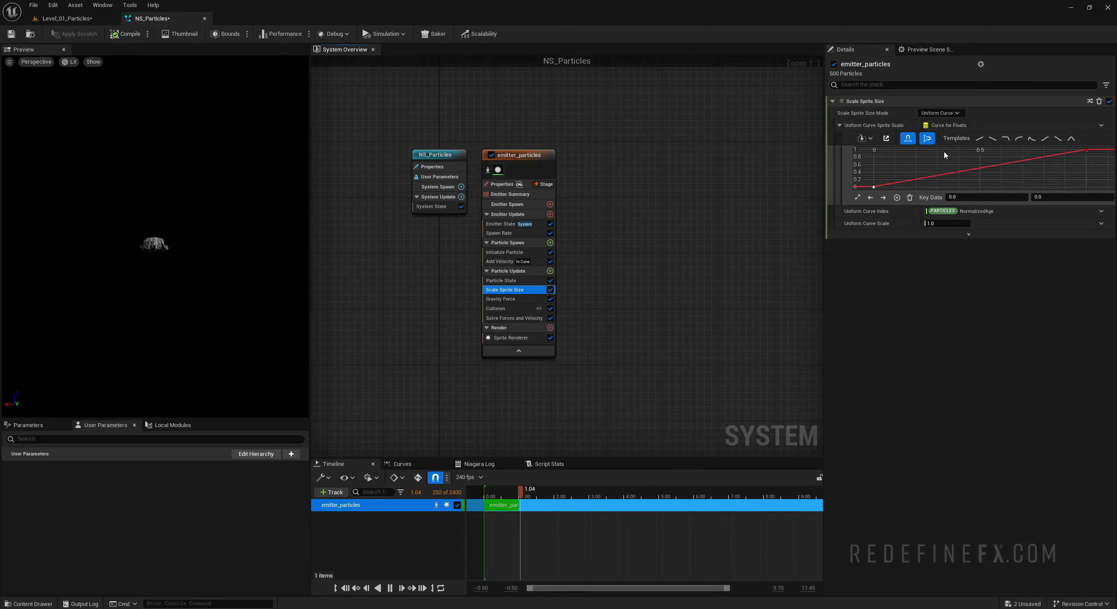
{"action": "left_click", "coordinate": [992, 139]}
{"action": "left_click", "coordinate": [857, 197]}
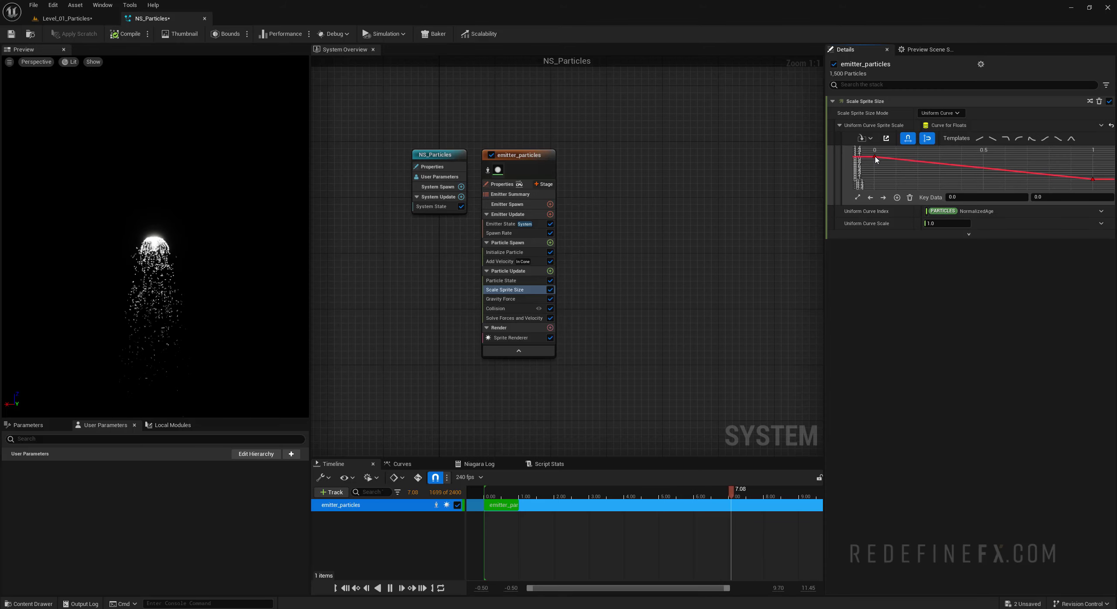
{"action": "left_click", "coordinate": [1091, 180]}
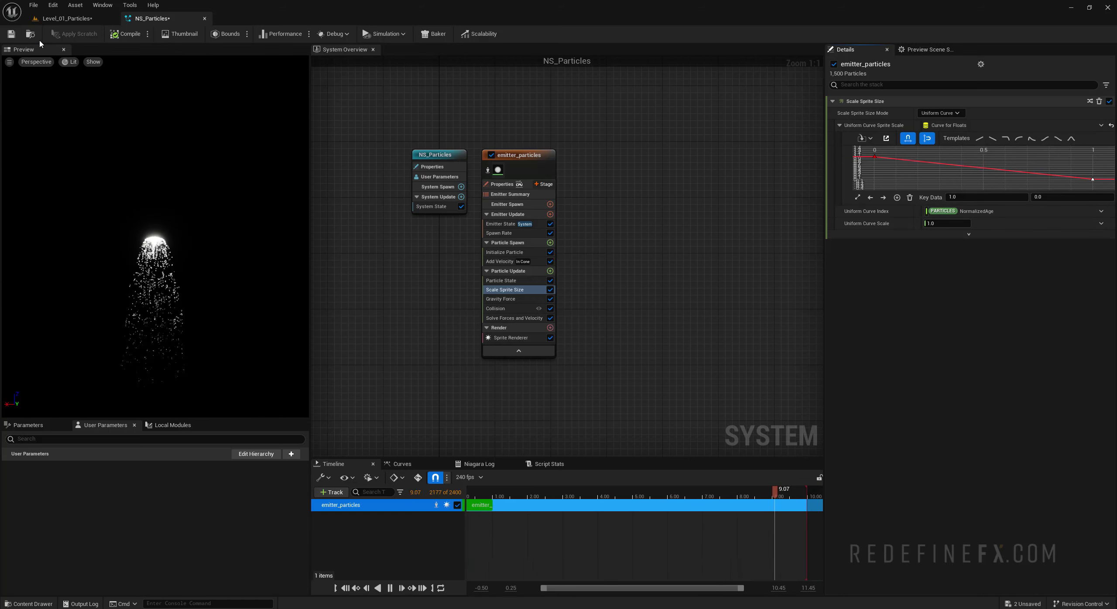
- Save the particle system and inspect the particle sizes up close near the floor in Level_01_Particles
{"action": "left_click", "coordinate": [54, 20]}
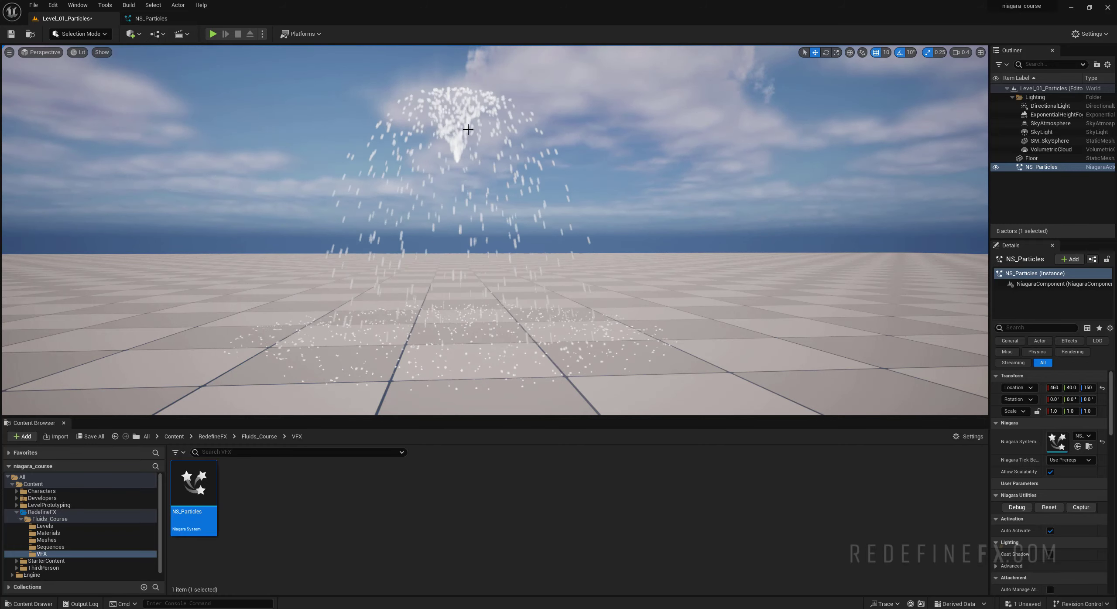
{"action": "scroll", "coordinate": [607, 347], "scroll_direction": "up", "scroll_amount": 10}
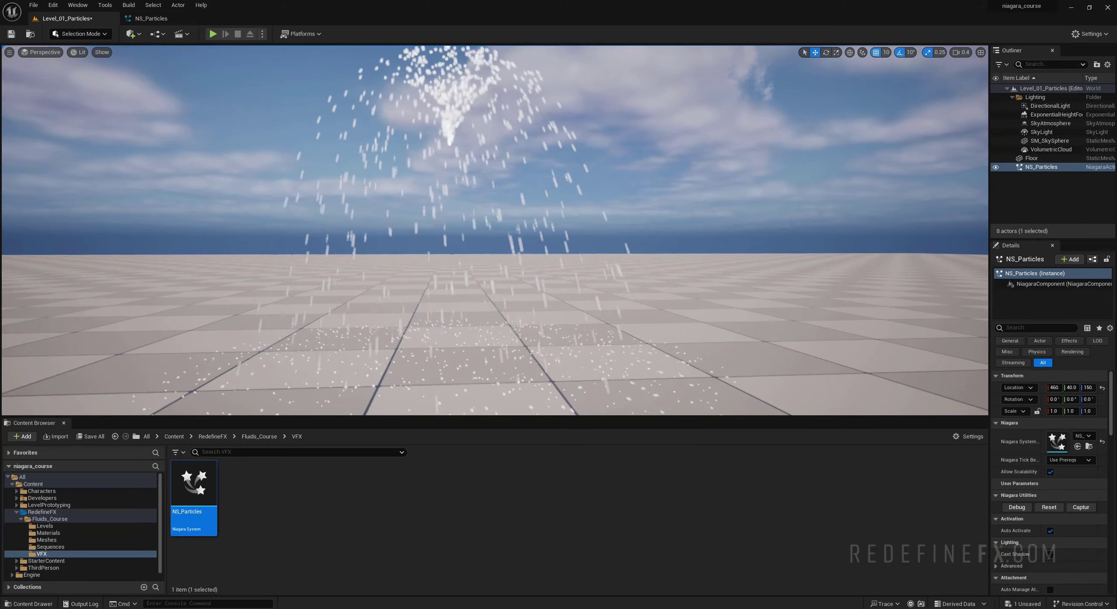
{"action": "scroll", "coordinate": [620, 368], "scroll_direction": "up", "scroll_amount": 10}
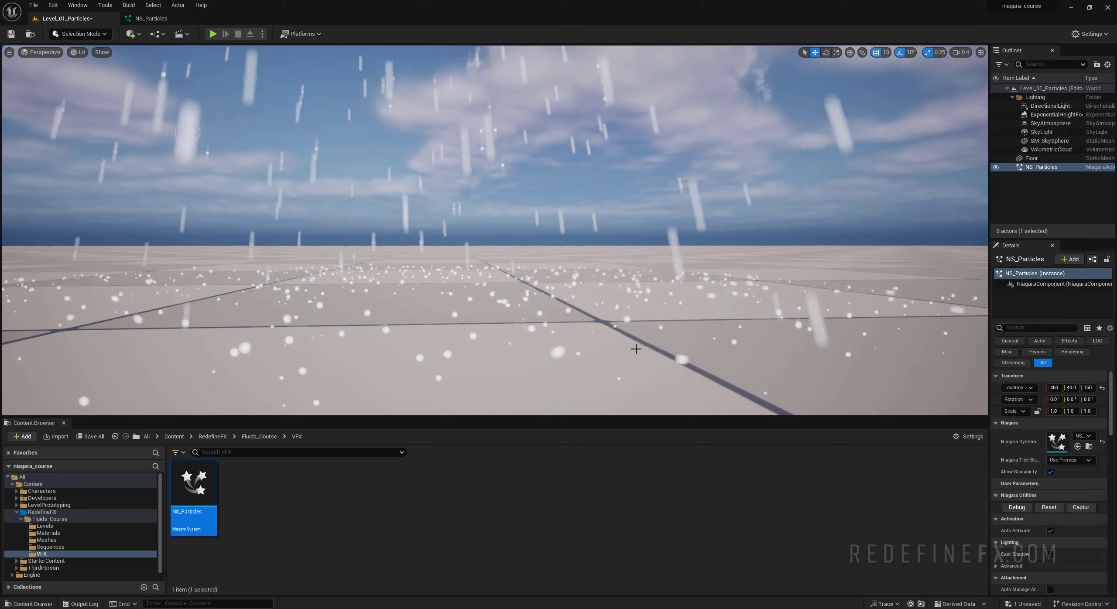
- Set the value of the Scale Sprite Size curve's start key to 0 in NS_Particles
{"action": "left_click", "coordinate": [151, 19]}
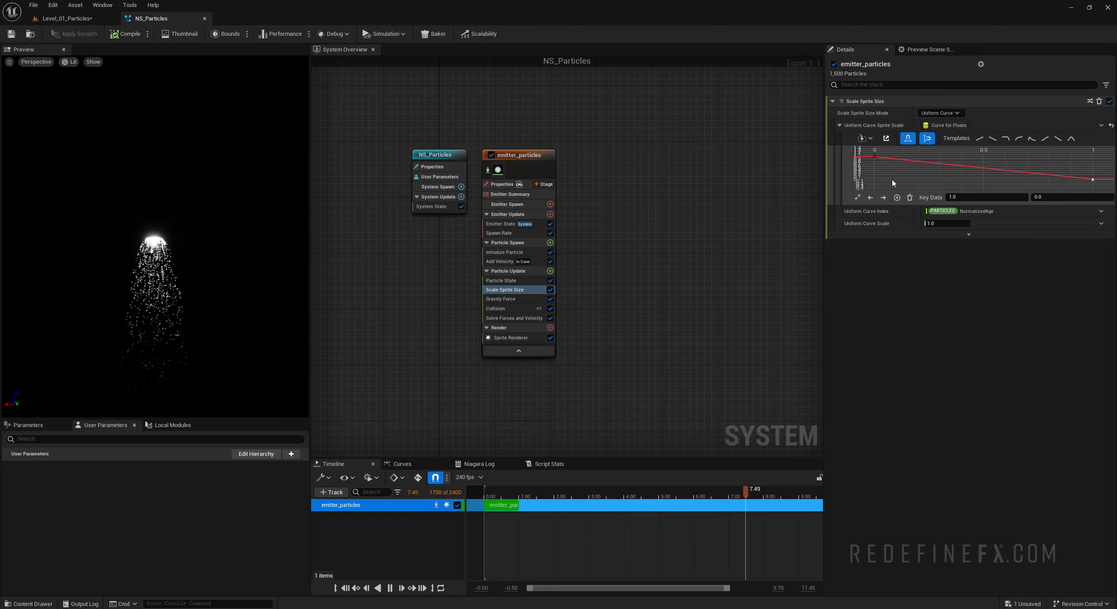
{"action": "left_click", "coordinate": [875, 156]}
{"action": "left_click", "coordinate": [1050, 200]}
{"action": "type", "text": "0"}
{"action": "key", "text": "Return"}
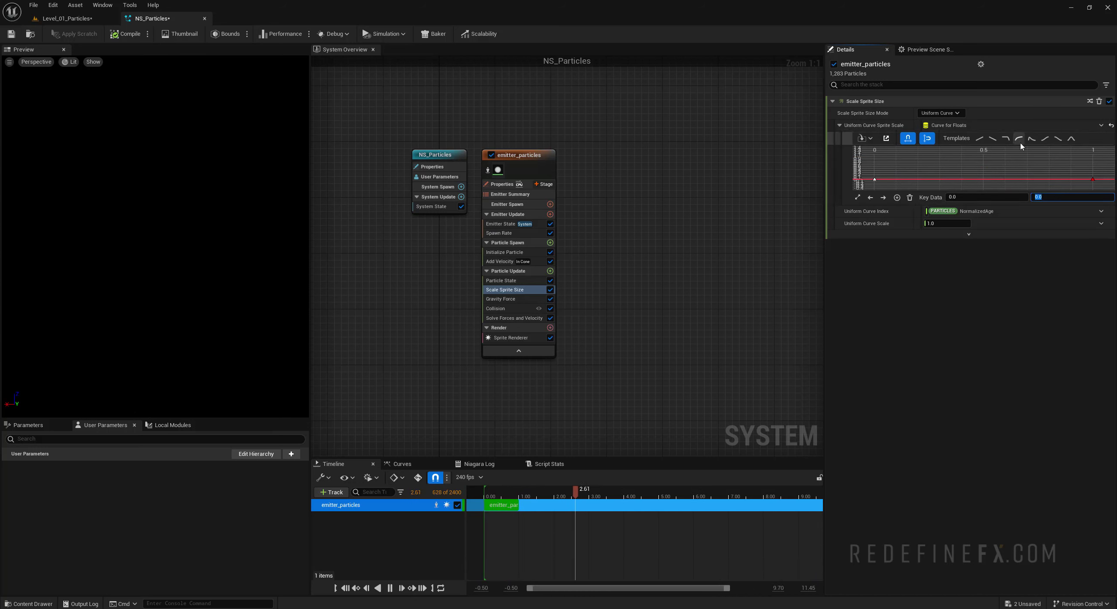
- Add a key at 0.5 on the Scale Sprite Size curve and set its value to 1
{"action": "right_click", "coordinate": [983, 180]}
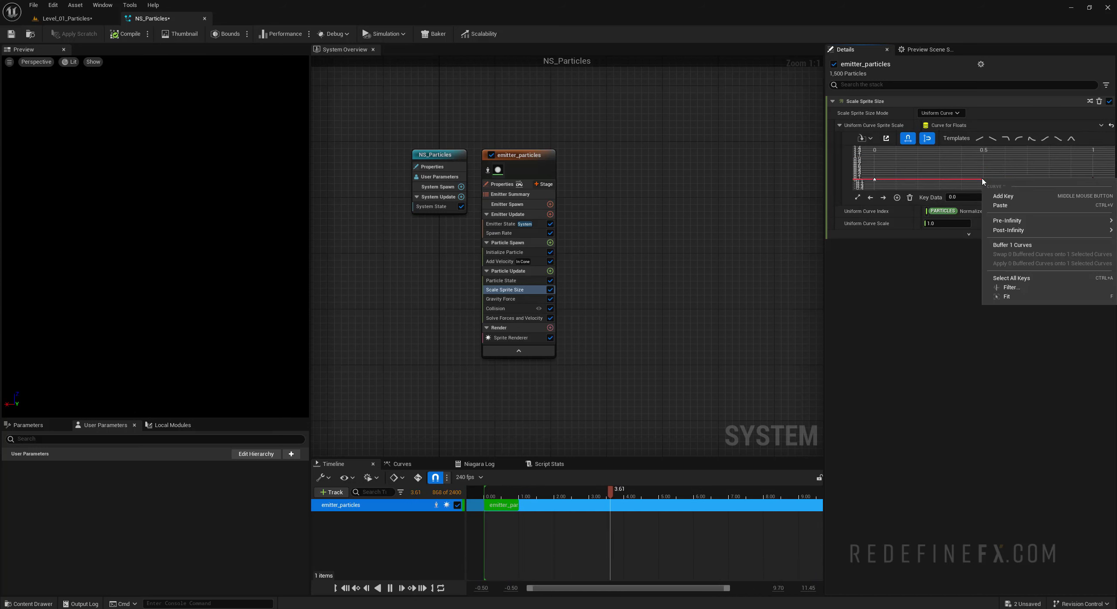
{"action": "left_click", "coordinate": [1003, 196]}
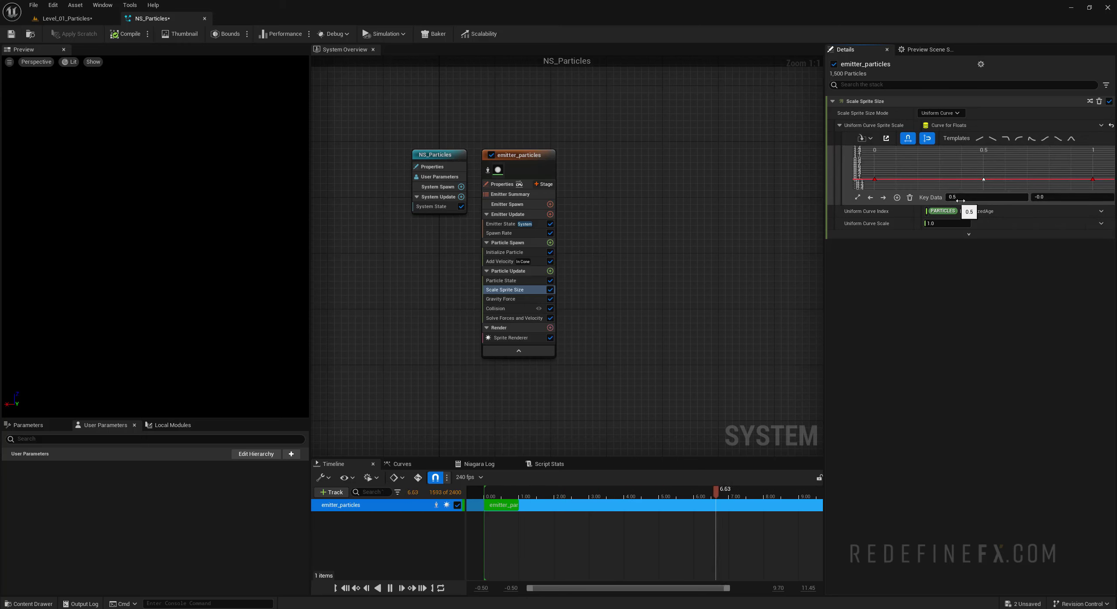
{"action": "left_click", "coordinate": [1043, 198]}
{"action": "type", "text": "1"}
{"action": "key", "text": "Return"}
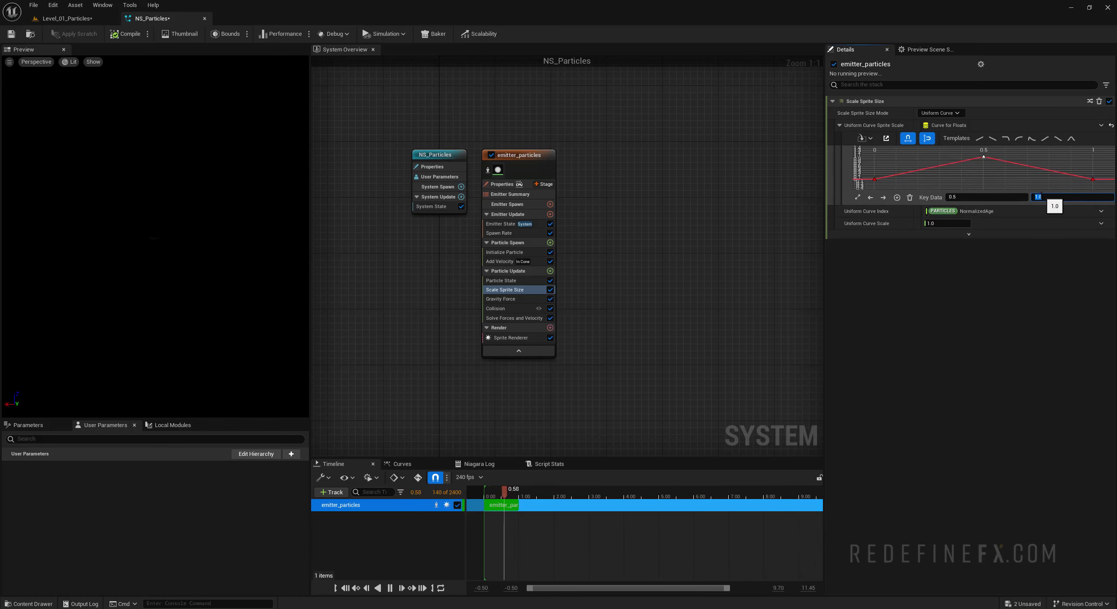
- Set the middle, end and start keys of the Scale Sprite Size curve to Auto interpolation
{"action": "left_click", "coordinate": [159, 279]}
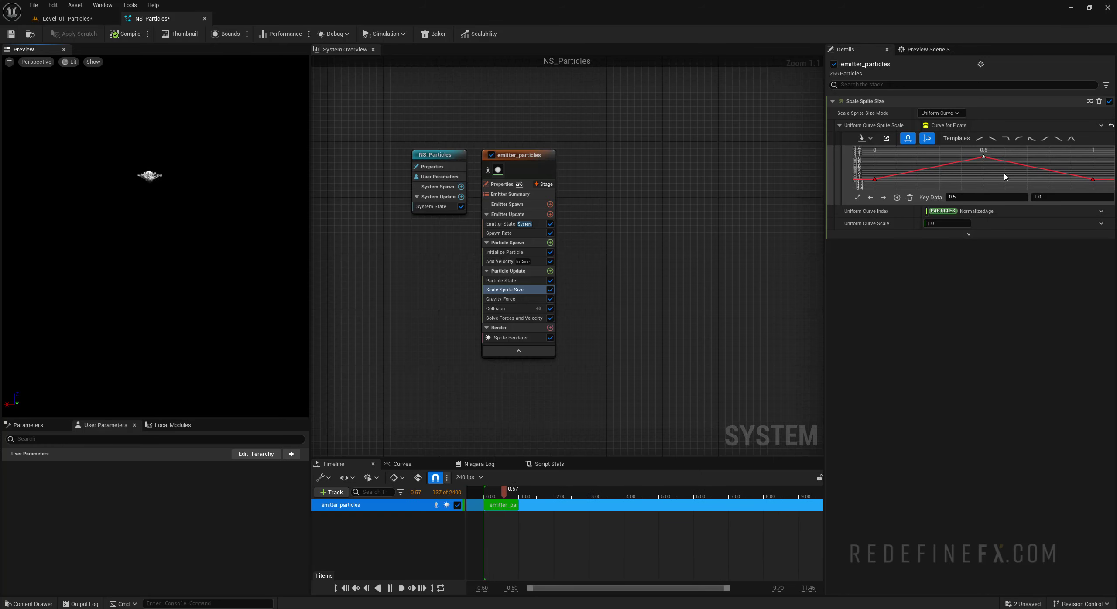
{"action": "right_click", "coordinate": [984, 160]}
{"action": "left_click", "coordinate": [1009, 255]}
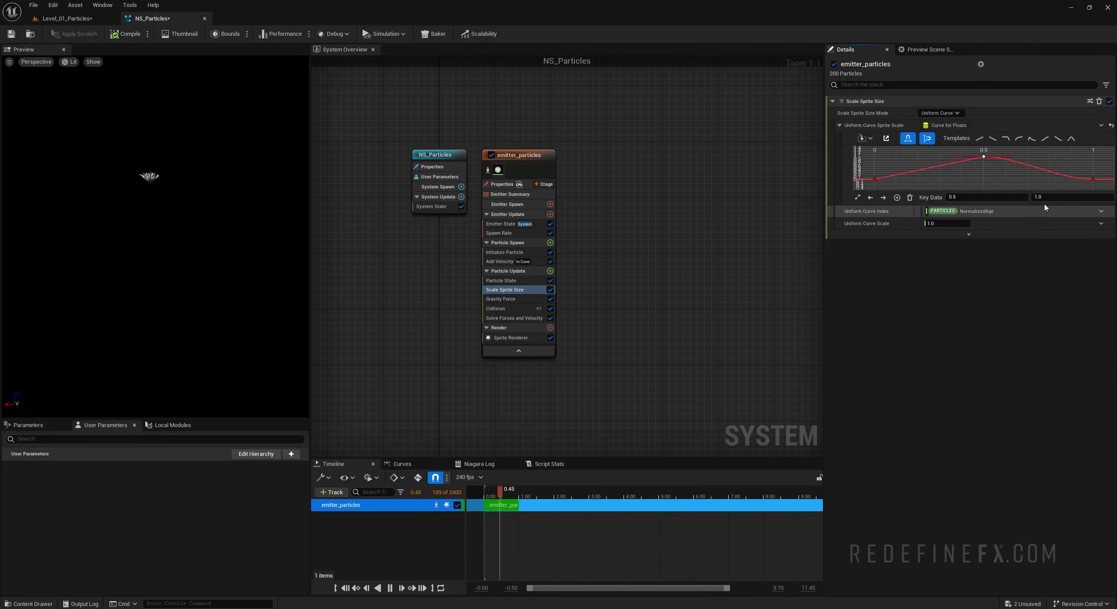
{"action": "right_click", "coordinate": [1093, 180]}
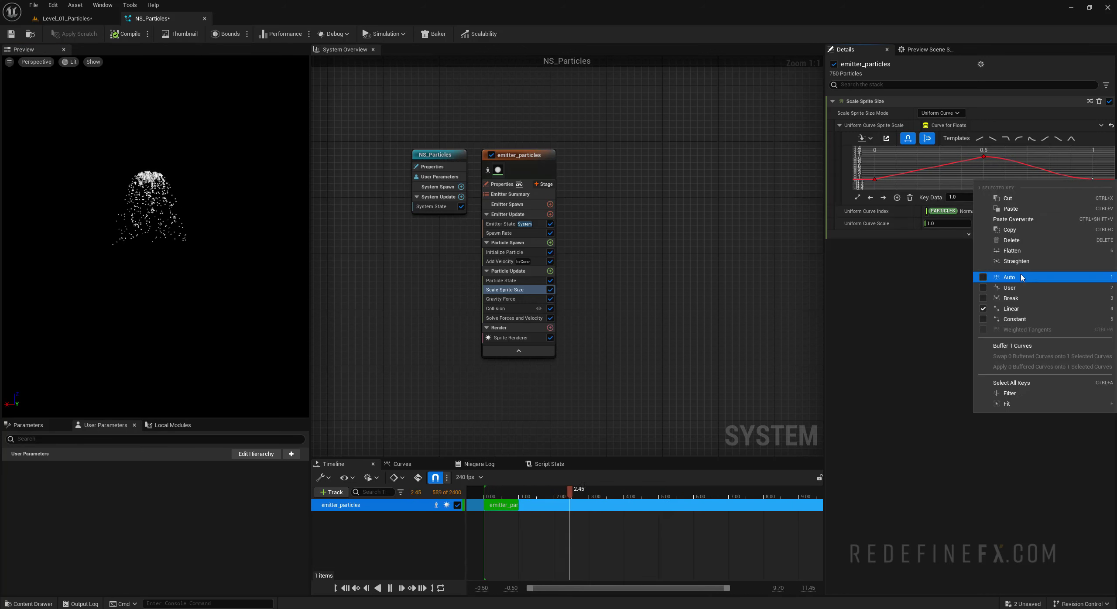
{"action": "left_click", "coordinate": [1004, 276]}
{"action": "right_click", "coordinate": [875, 179]}
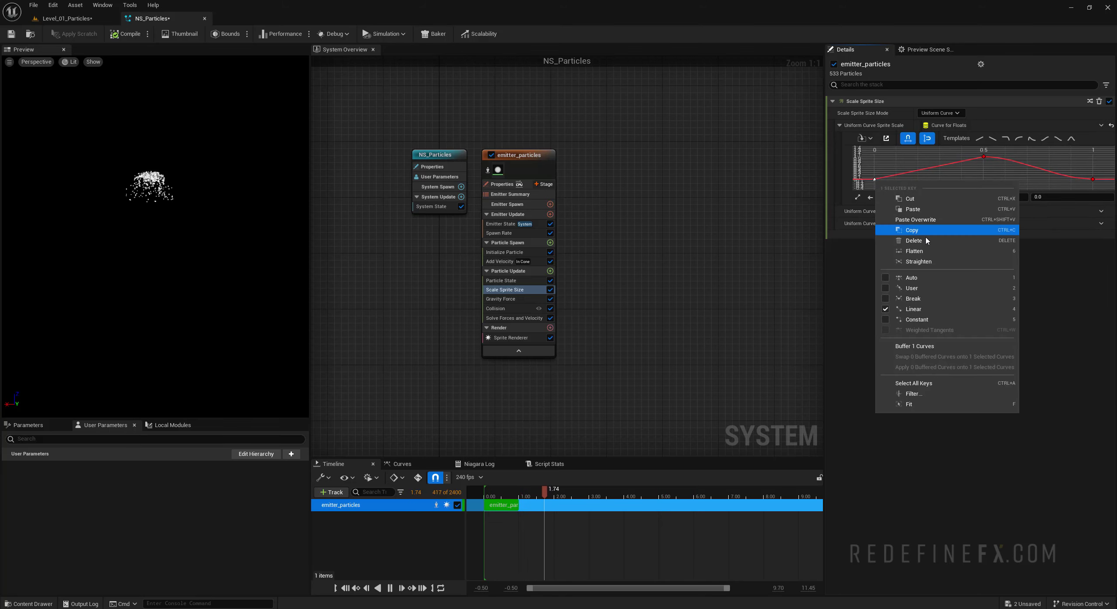
{"action": "left_click", "coordinate": [911, 278]}
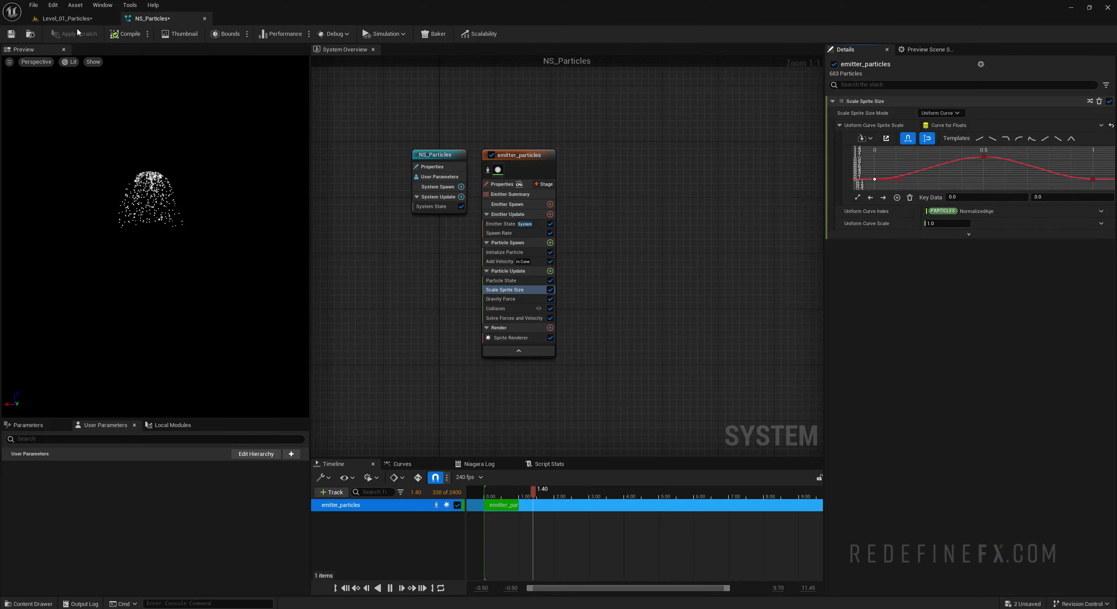
- Inspect how the particles grow and shrink over their lifetime near the floor in Level_01_Particles
{"action": "left_click", "coordinate": [63, 19]}
{"action": "scroll", "coordinate": [507, 246], "scroll_direction": "down", "scroll_amount": 6}
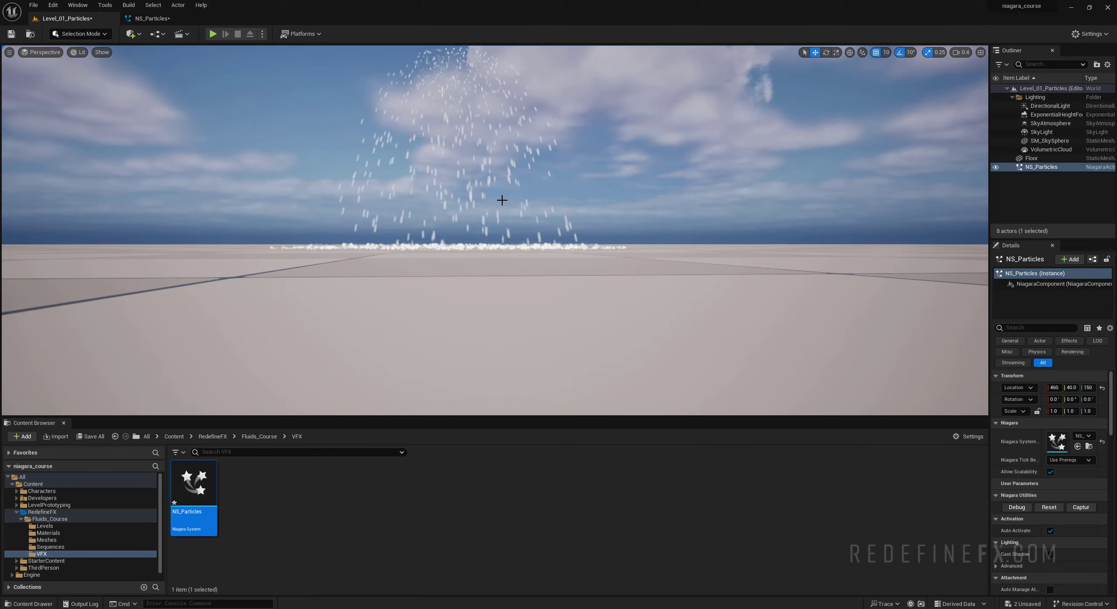
{"action": "left_click_drag", "start_coordinate": [503, 200], "coordinate": [500, 231], "text": "alt"}
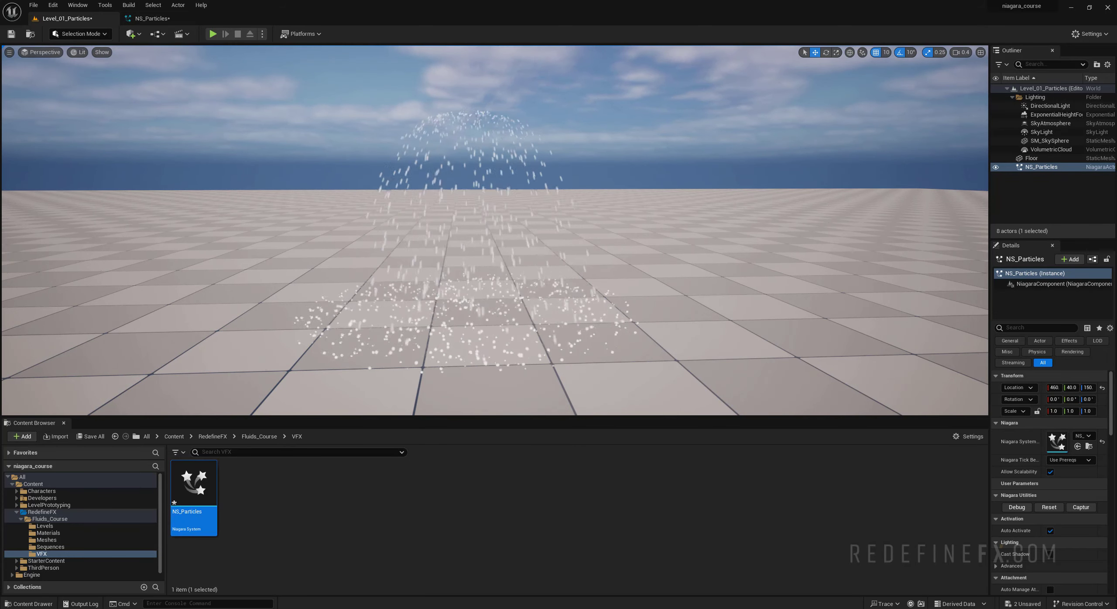
{"action": "right_click_drag", "start_coordinate": [502, 262], "coordinate": [444, 264]}
{"action": "key", "text": "w"}
- Review the emitter's modules in NS_Particles one by one, from Emitter State through Solve Forces and Velocity
{"action": "left_click", "coordinate": [189, 20]}
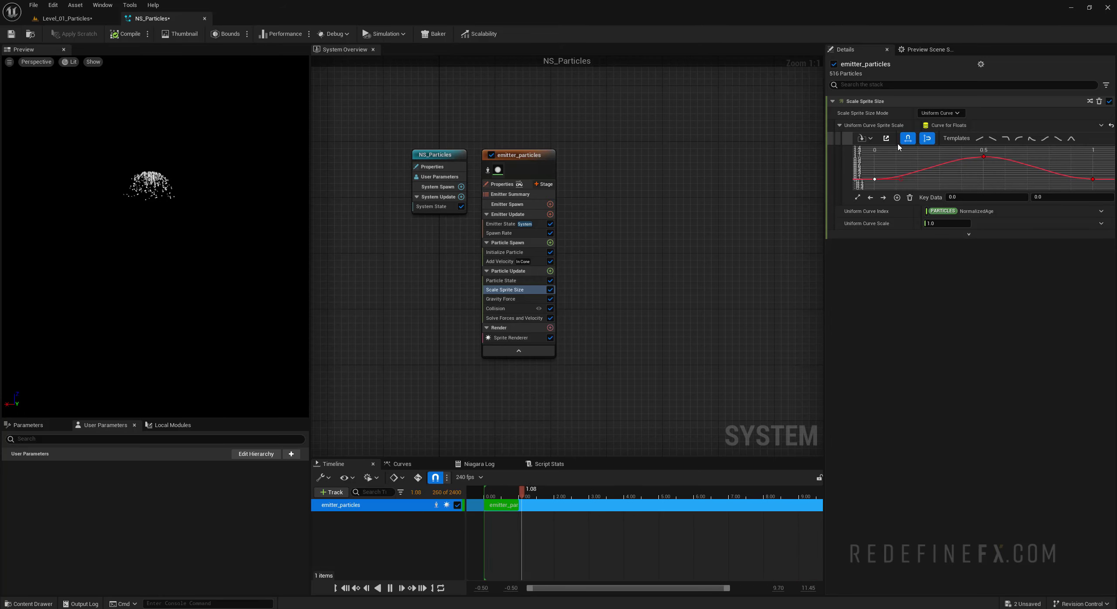
{"action": "left_click", "coordinate": [501, 233]}
{"action": "left_click", "coordinate": [499, 253]}
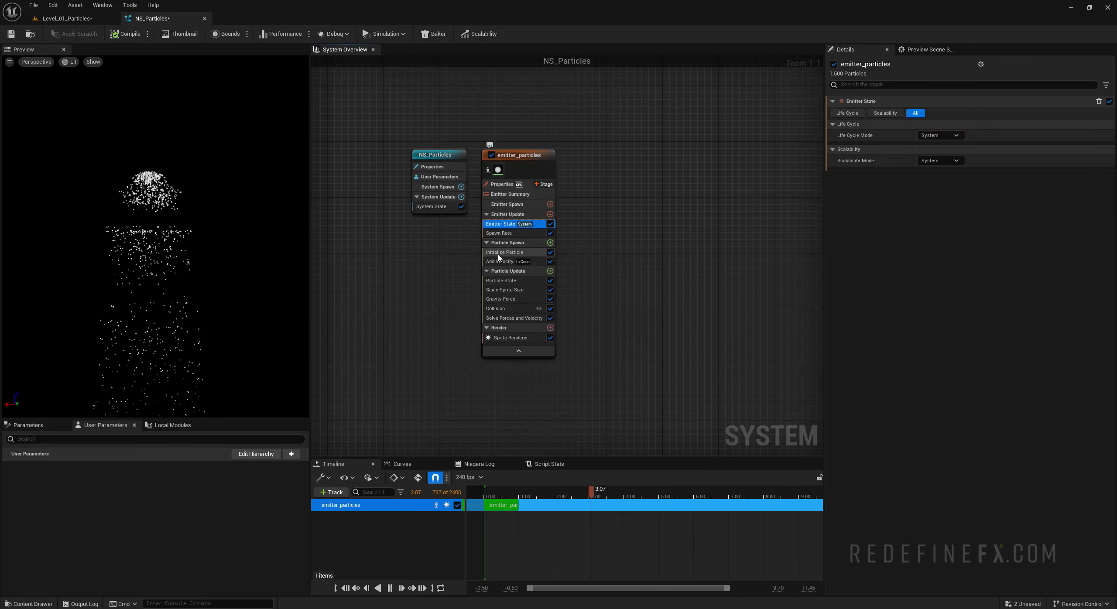
{"action": "left_click", "coordinate": [498, 262]}
{"action": "left_click", "coordinate": [500, 280]}
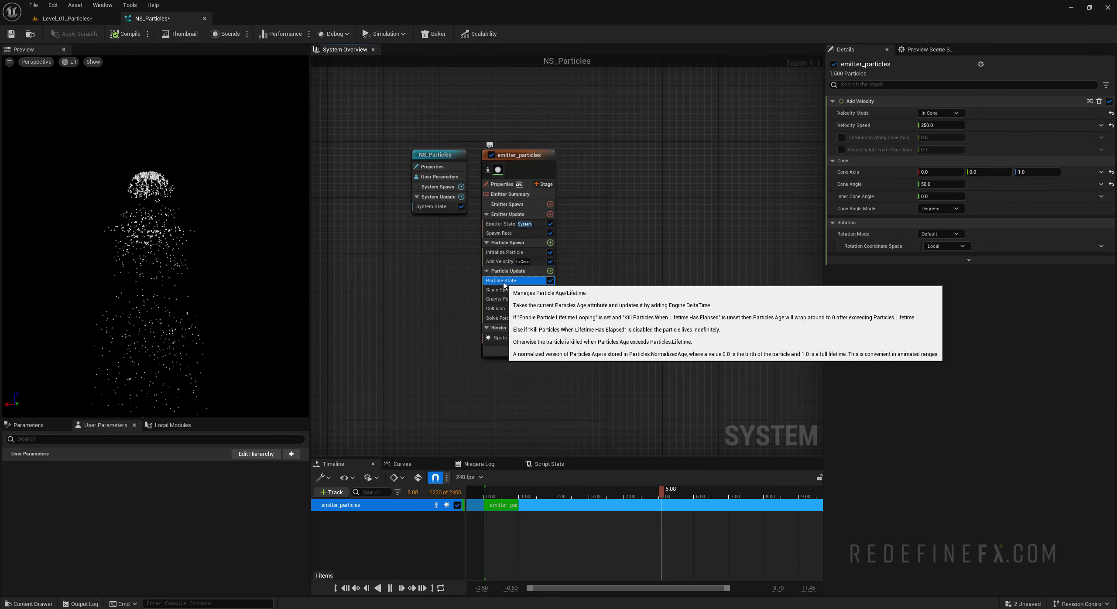
{"action": "left_click", "coordinate": [502, 291]}
{"action": "left_click", "coordinate": [502, 299]}
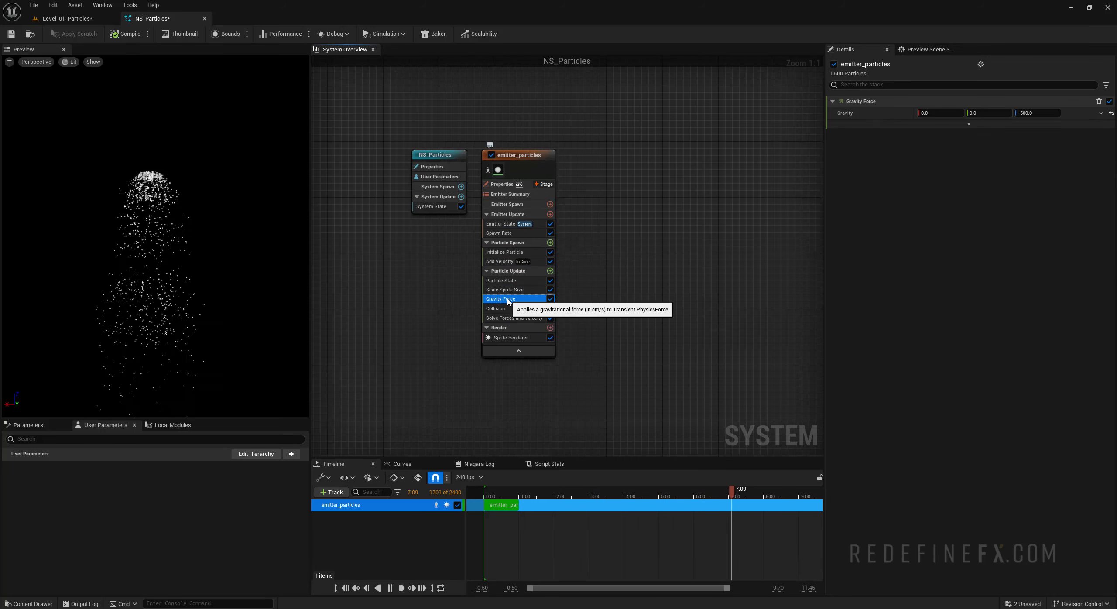
{"action": "left_click", "coordinate": [504, 311]}
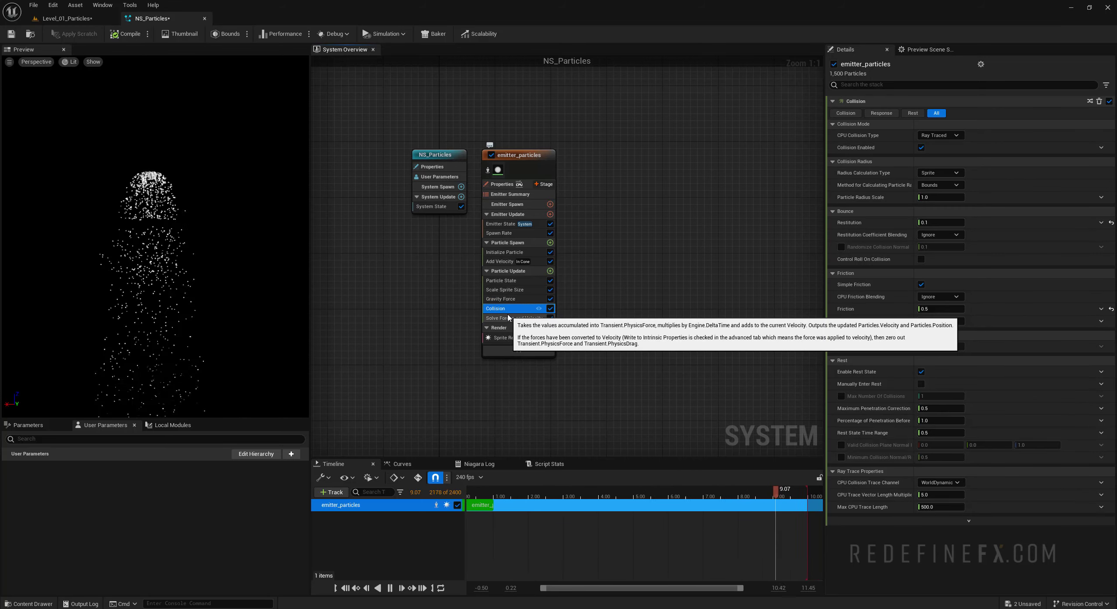
{"action": "left_click", "coordinate": [519, 319]}
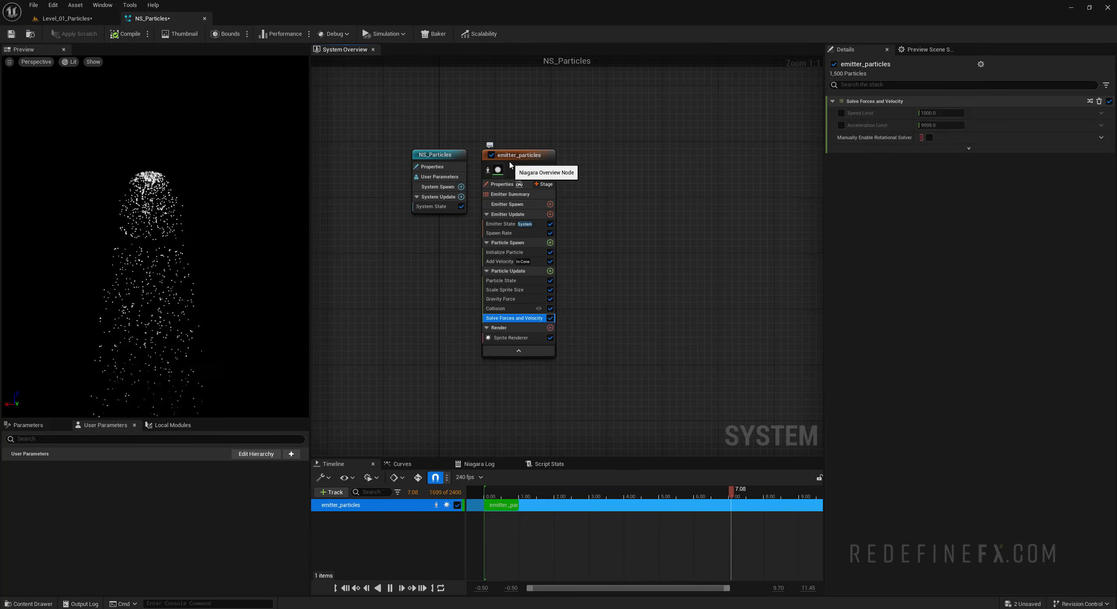
- Examine the emitter_particles node's Emitter Update and Particle Spawn settings, including spawn rate, lifetime, sprite size and cone velocity
{"action": "mouse_move", "coordinate": [506, 158]}
{"action": "left_mouse_down"}
{"action": "mouse_move", "coordinate": [540, 165]}
{"action": "mouse_move", "coordinate": [519, 151]}
{"action": "mouse_move", "coordinate": [513, 164]}
{"action": "mouse_move", "coordinate": [515, 153]}
{"action": "left_mouse_up"}
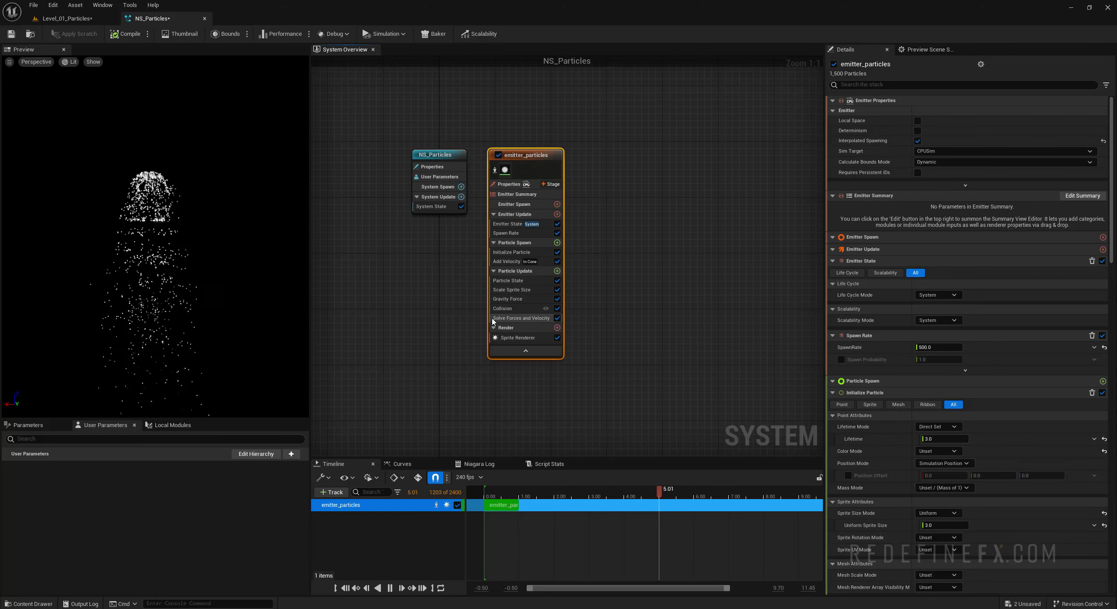
{"action": "left_click", "coordinate": [506, 214]}
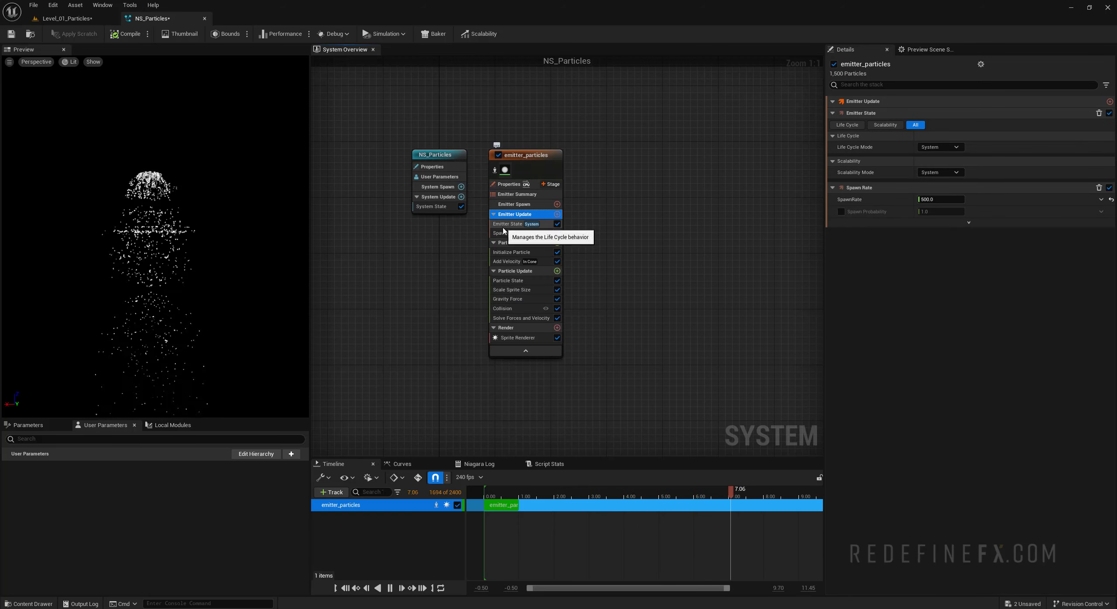
{"action": "left_click", "coordinate": [503, 233]}
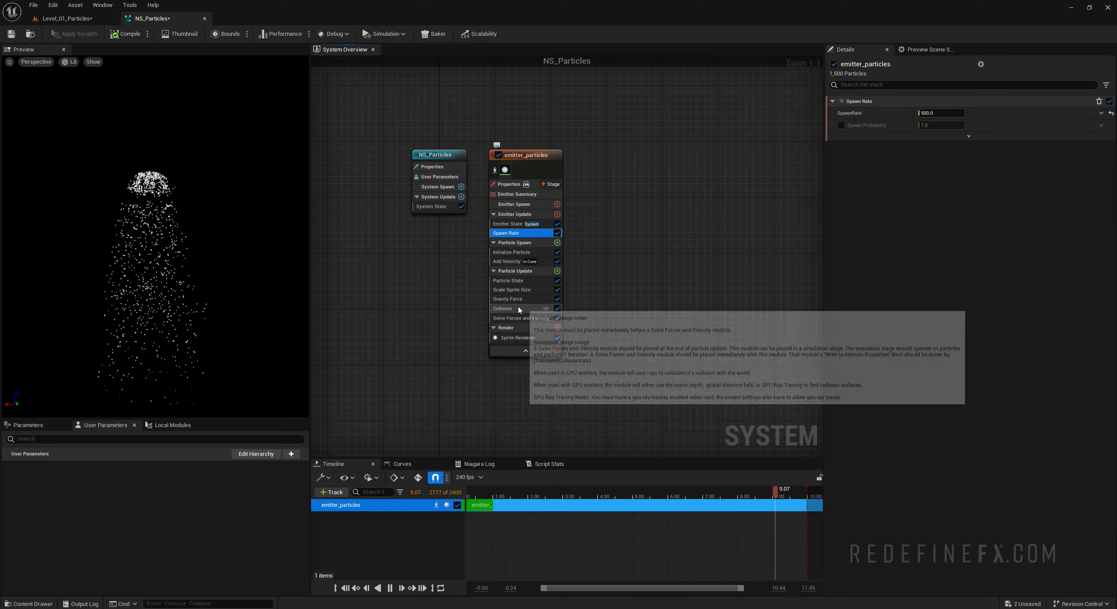
{"action": "left_click", "coordinate": [513, 253]}
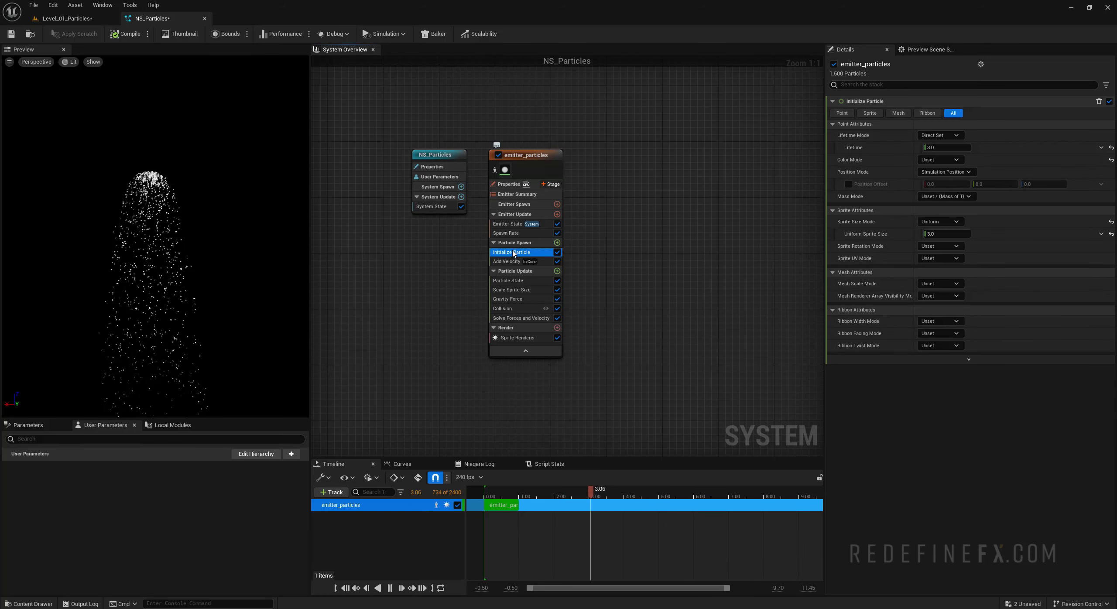
{"action": "left_click", "coordinate": [523, 243]}
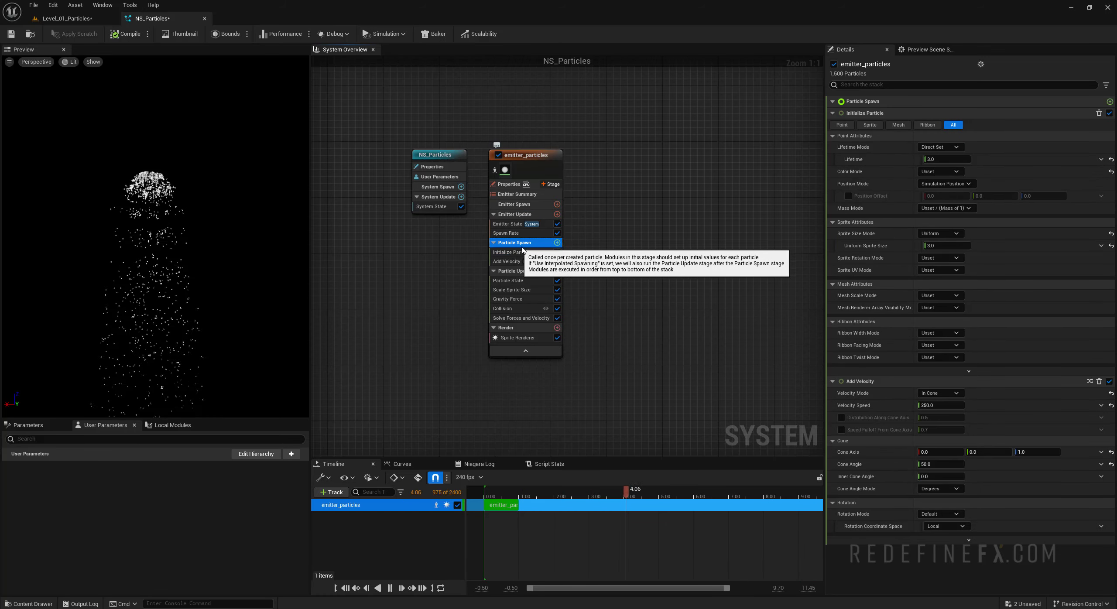
{"action": "left_click", "coordinate": [513, 252]}
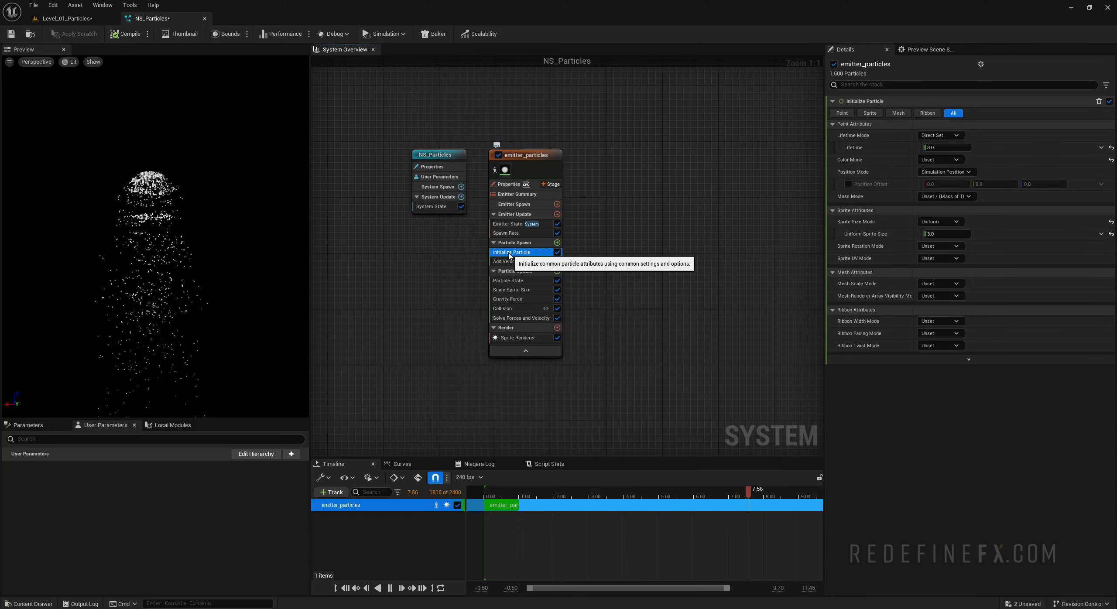
{"action": "left_click", "coordinate": [940, 147]}
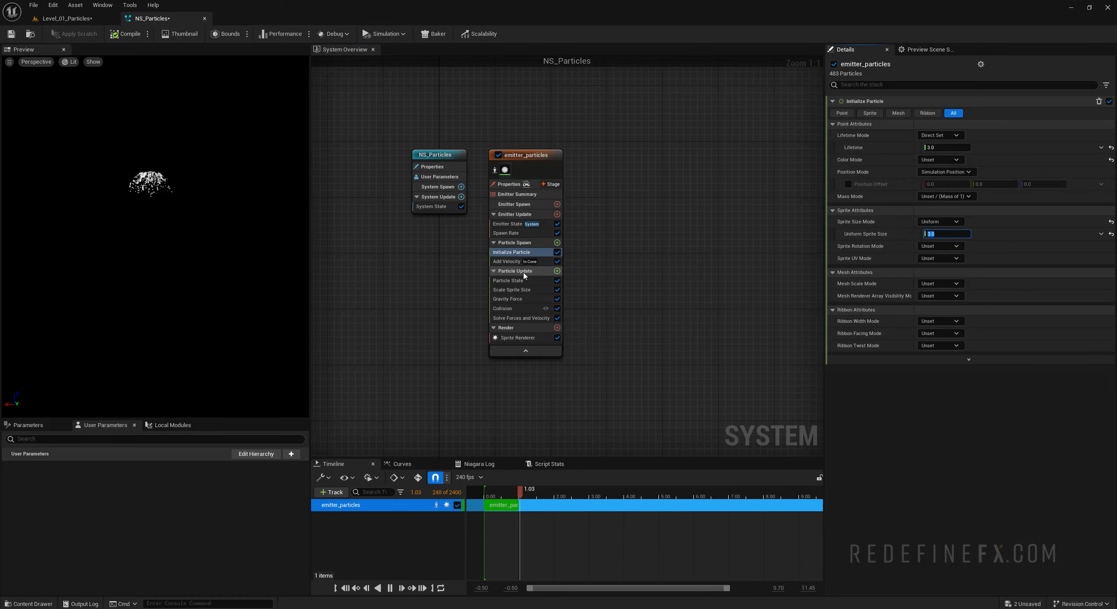
{"action": "left_click", "coordinate": [507, 261]}
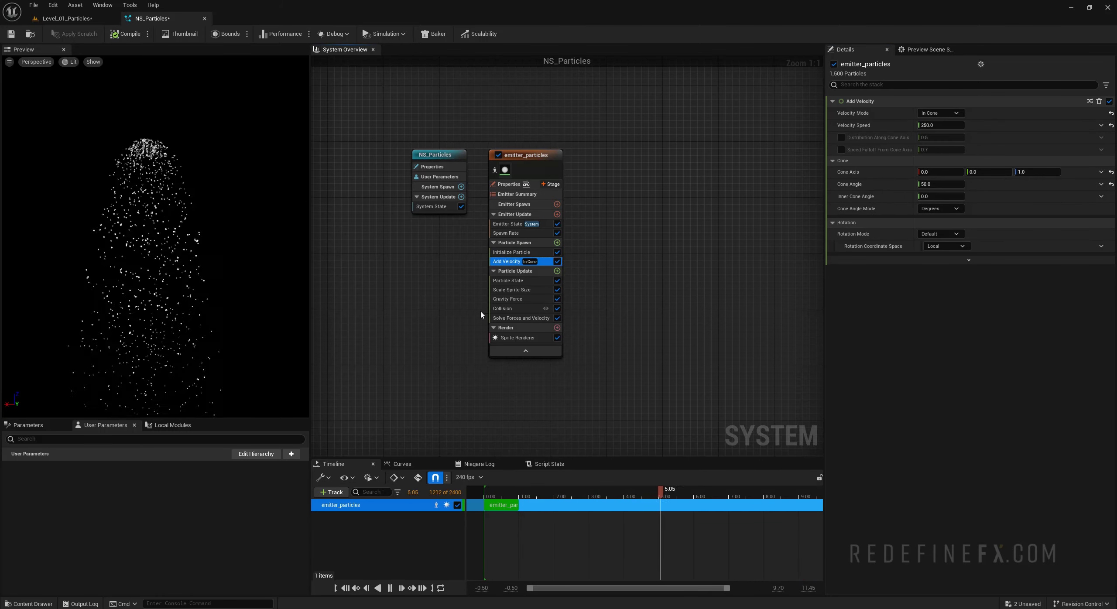
- Examine the emitter's Particle Update modules for sprite size, gravity and collision, and its Sprite Renderer settings
{"action": "left_click", "coordinate": [511, 271]}
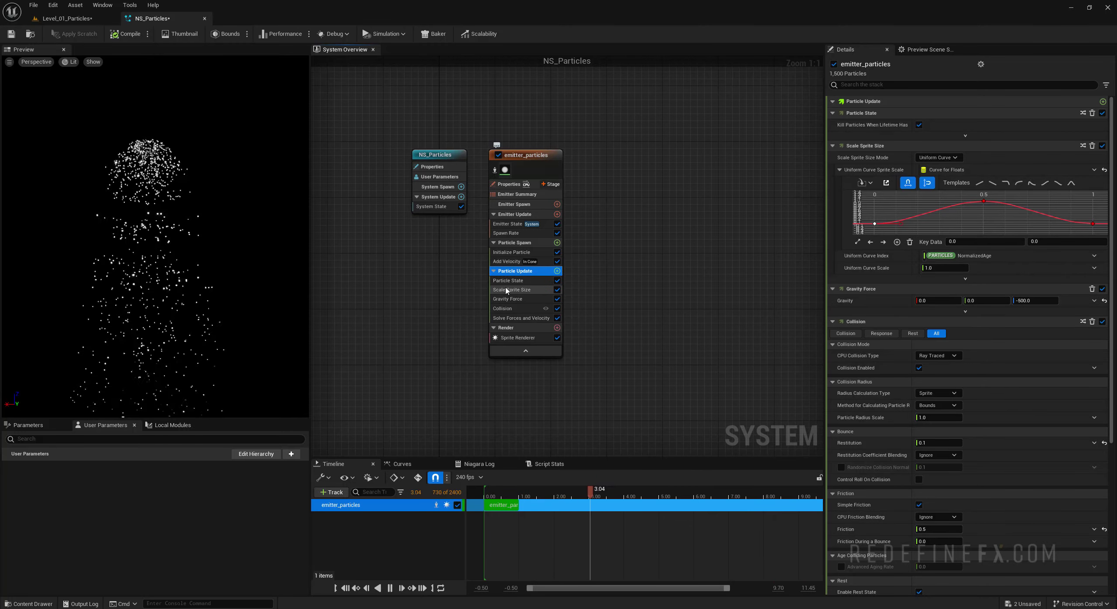
{"action": "left_click", "coordinate": [515, 290]}
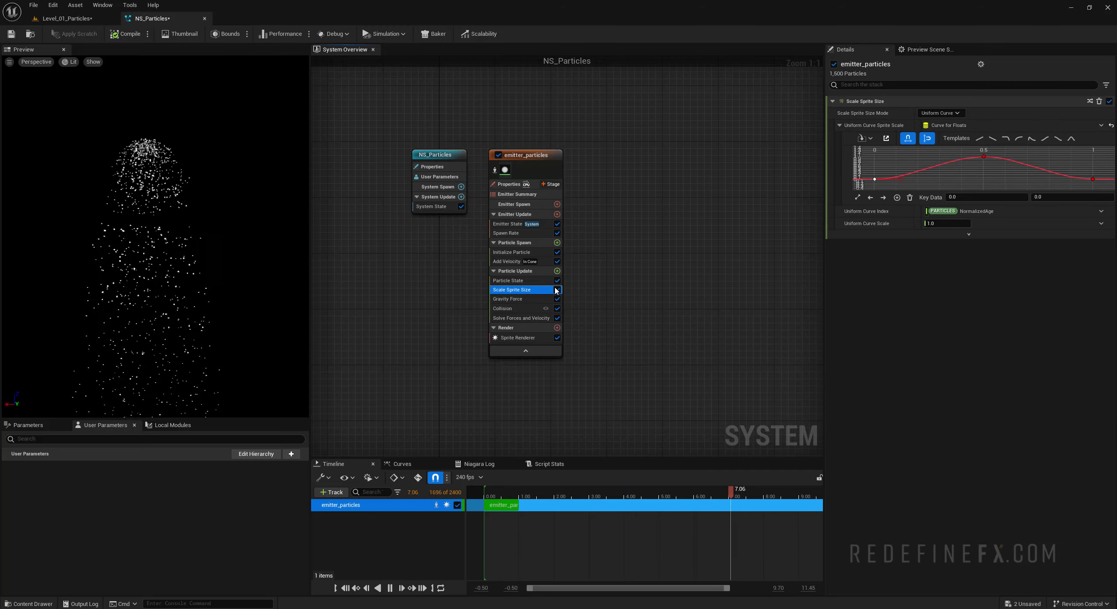
{"action": "left_click", "coordinate": [514, 299]}
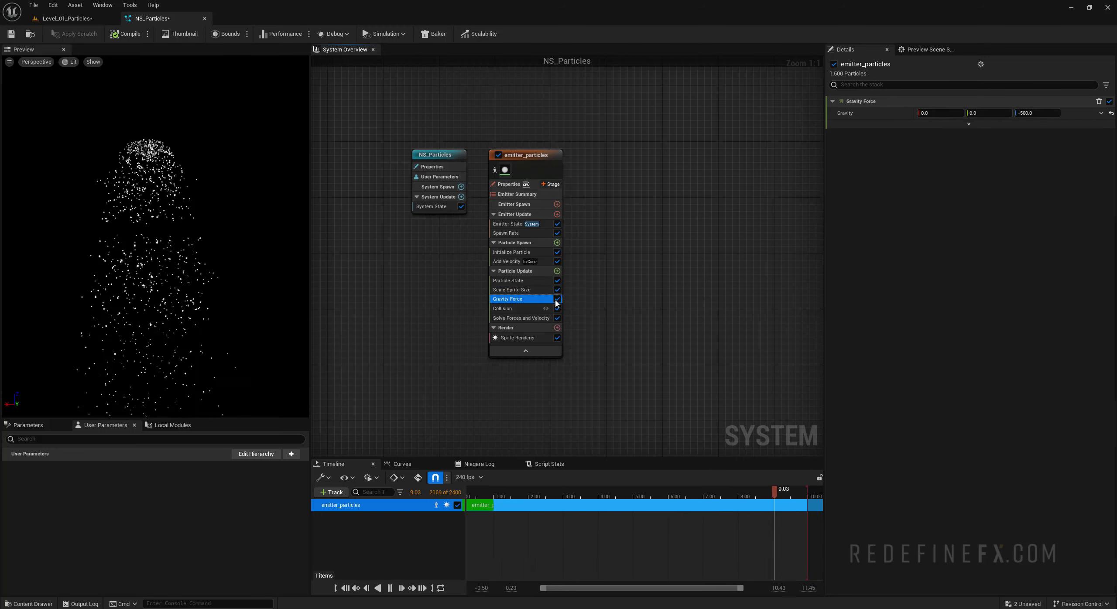
{"action": "left_click", "coordinate": [505, 309]}
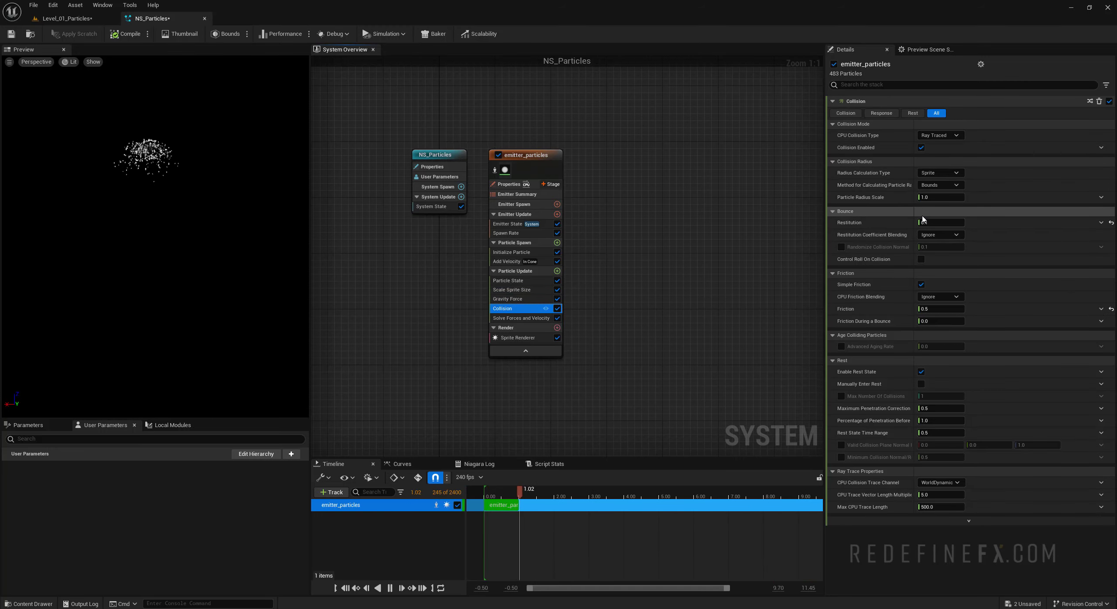
{"action": "left_click", "coordinate": [510, 331]}
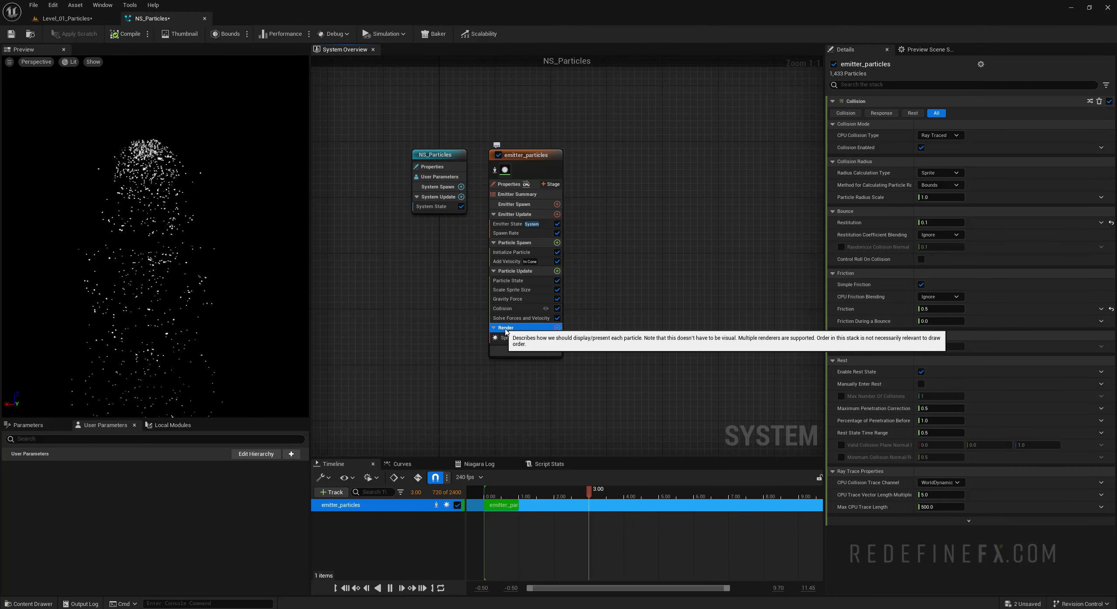
{"action": "left_click", "coordinate": [508, 338]}
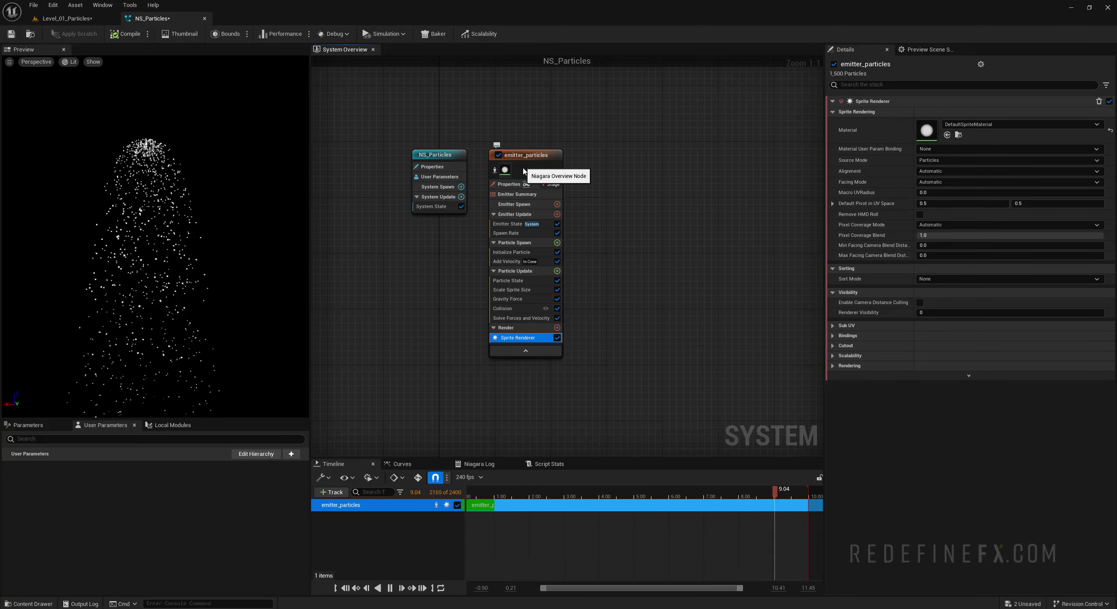
- Rearrange the NS_Particles system node and the emitter_particles node side by side in the System Overview graph
{"action": "left_click_drag", "start_coordinate": [435, 161], "coordinate": [427, 160]}
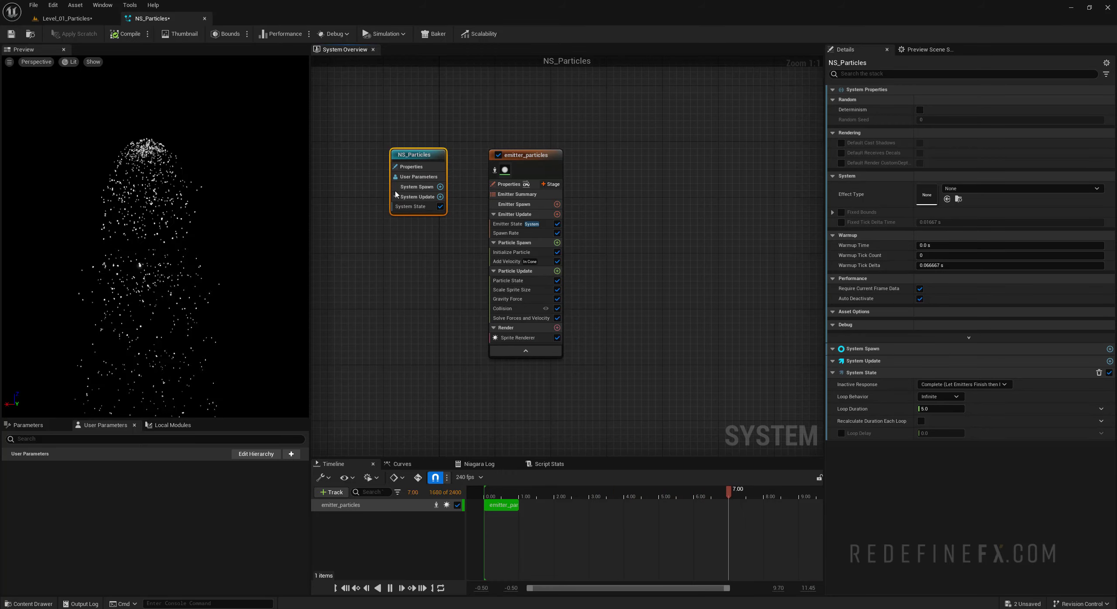
{"action": "left_click", "coordinate": [546, 155]}
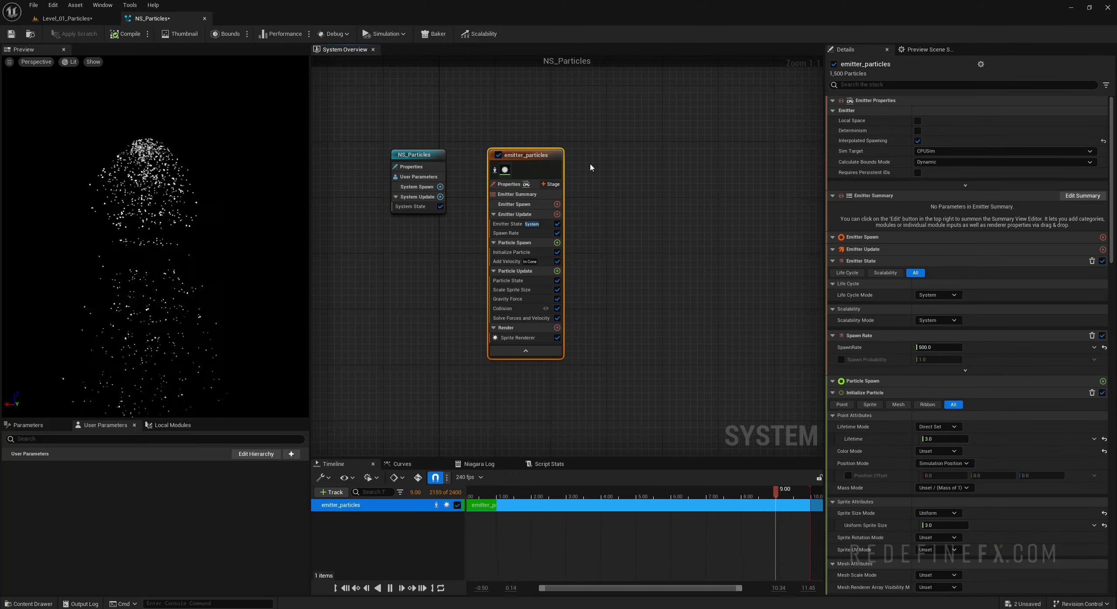
{"action": "left_click", "coordinate": [589, 170]}
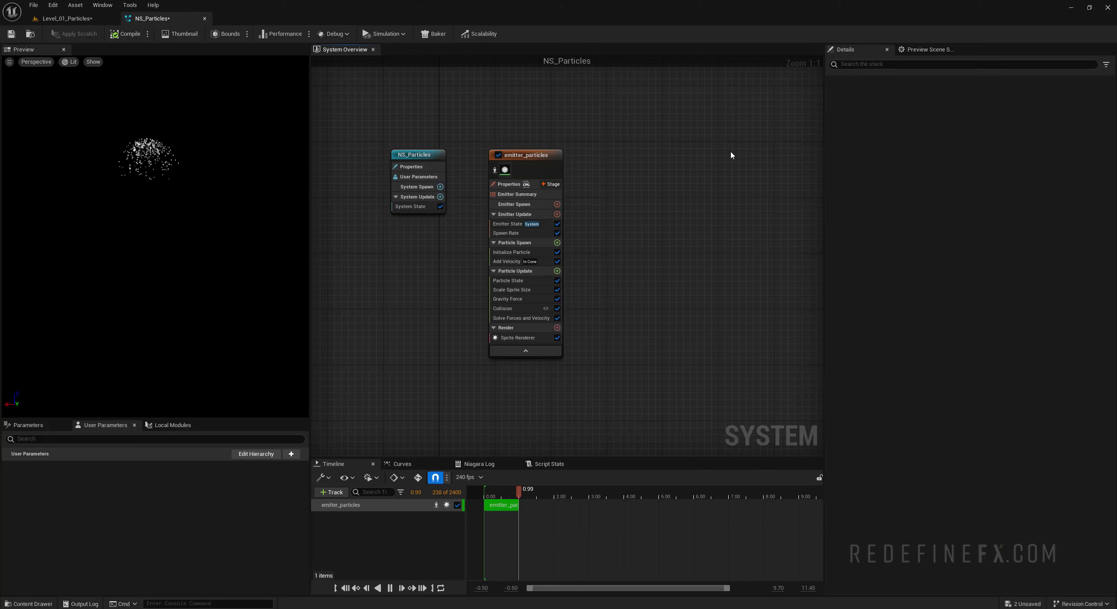
{"action": "left_click", "coordinate": [416, 158]}
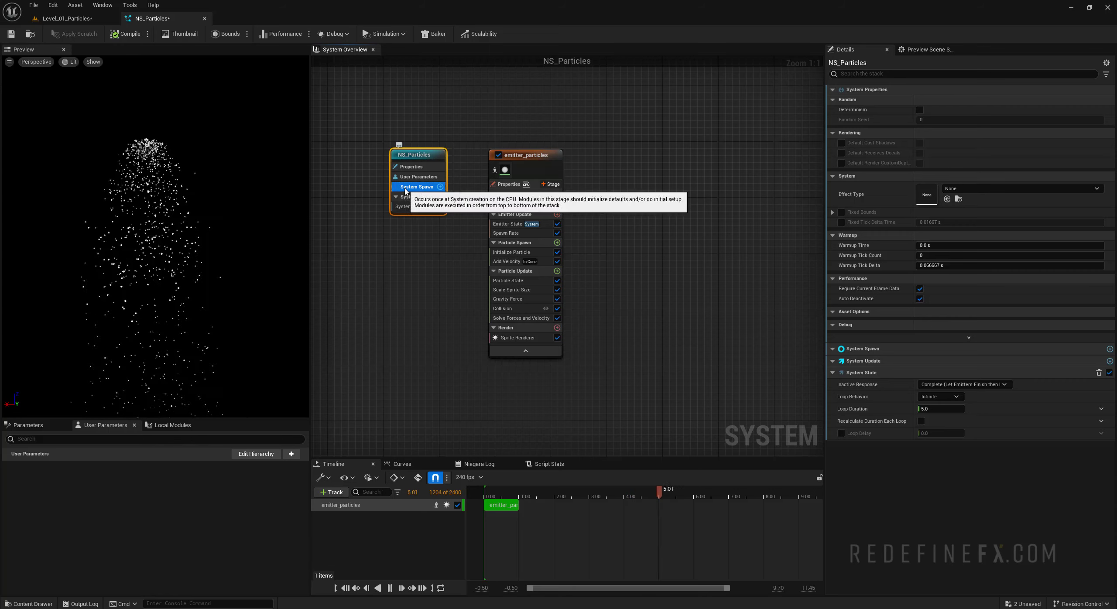
{"action": "left_click_drag", "start_coordinate": [419, 162], "coordinate": [398, 155]}
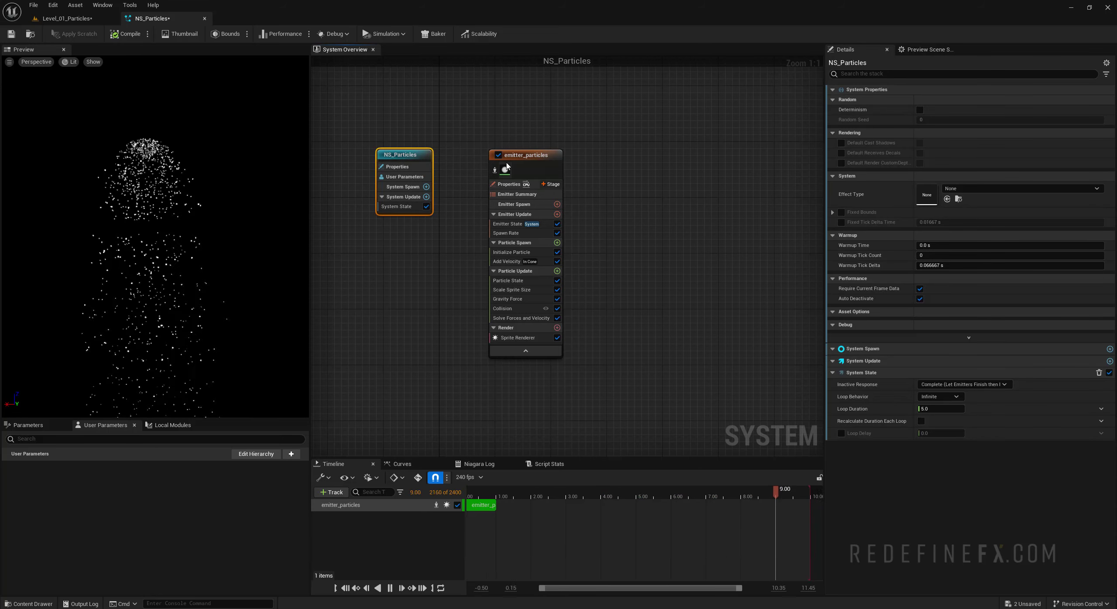
{"action": "left_click_drag", "start_coordinate": [526, 155], "coordinate": [498, 155]}
- Save the NS_Particles system and all remaining unsaved changes in Level_01_Particles
{"action": "left_click", "coordinate": [11, 34]}
{"action": "left_click", "coordinate": [65, 19]}
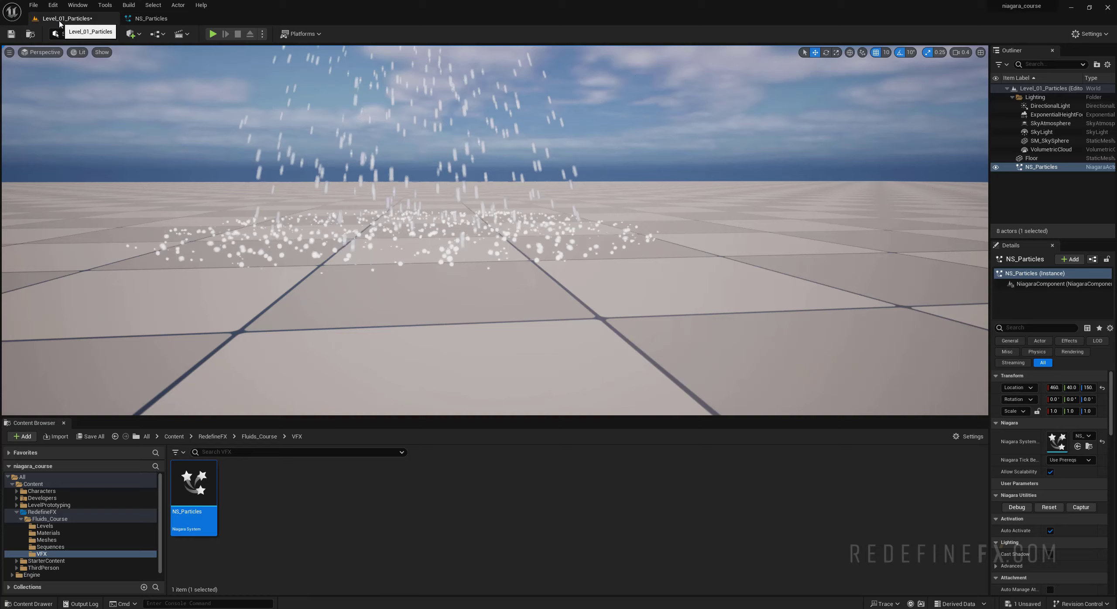
{"action": "left_click", "coordinate": [33, 5]}
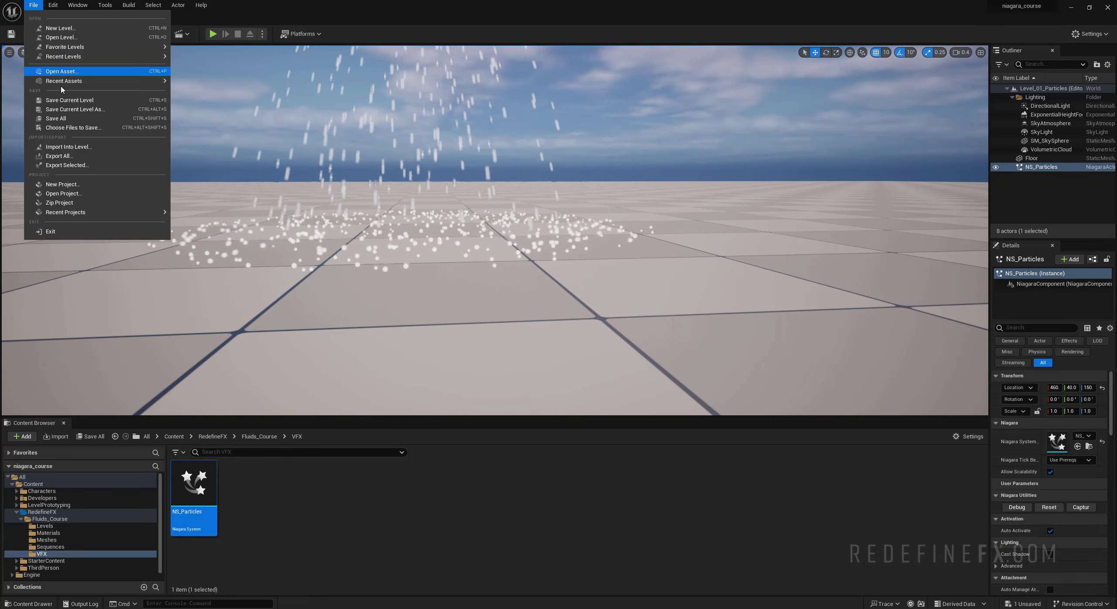
{"action": "left_click", "coordinate": [56, 119]}
- Move the NS_Particles actor along its Y axis to about 130 in Level_01_Particles, with its transform gizmo shown
{"action": "key", "text": "f"}
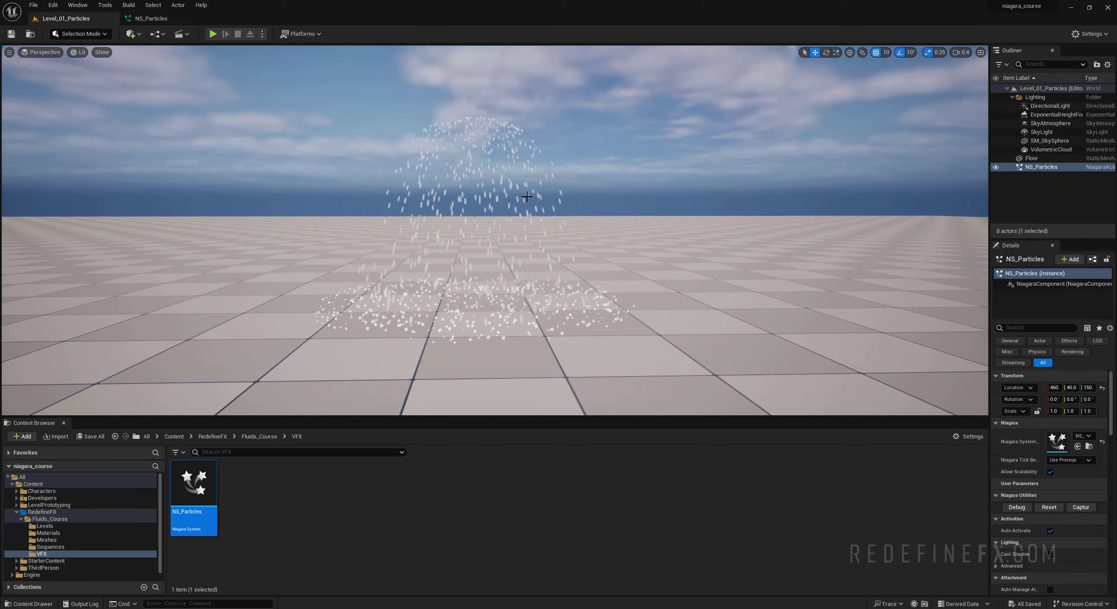
{"action": "right_click_drag", "start_coordinate": [523, 195], "coordinate": [494, 186]}
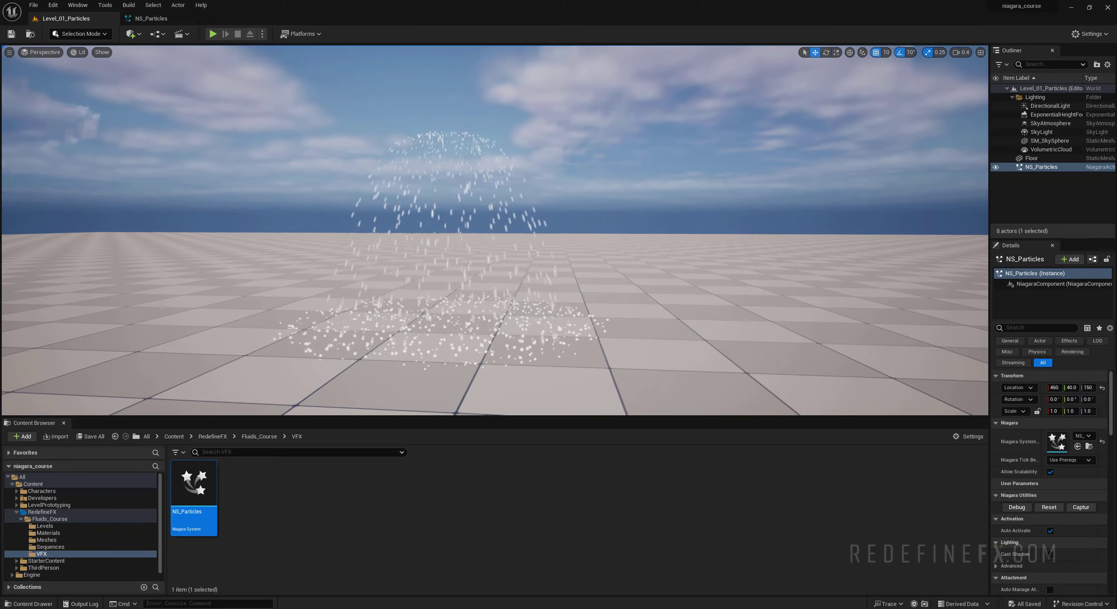
{"action": "key", "text": "w"}
{"action": "mouse_move", "coordinate": [575, 276]}
{"action": "right_mouse_down"}
{"action": "mouse_move", "coordinate": [580, 298]}
{"action": "mouse_move", "coordinate": [575, 266]}
{"action": "right_mouse_up"}
{"action": "key", "text": "a"}
{"action": "key", "text": "q"}
{"action": "key", "text": "e"}
{"action": "key", "text": "s"}
{"action": "key", "text": "g"}
{"action": "left_click_drag", "start_coordinate": [637, 178], "coordinate": [611, 207]}
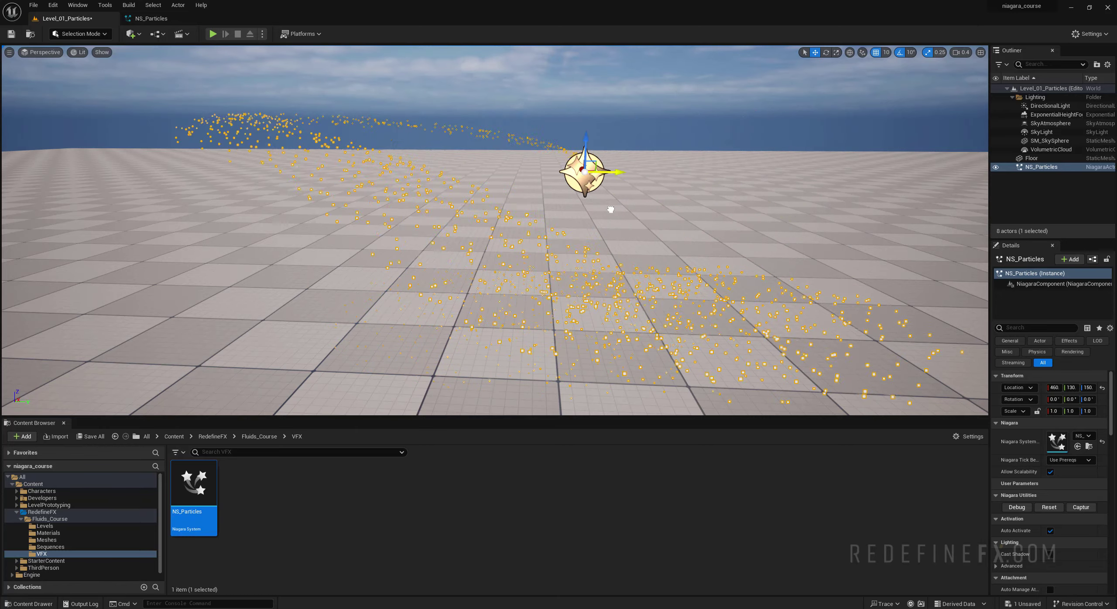